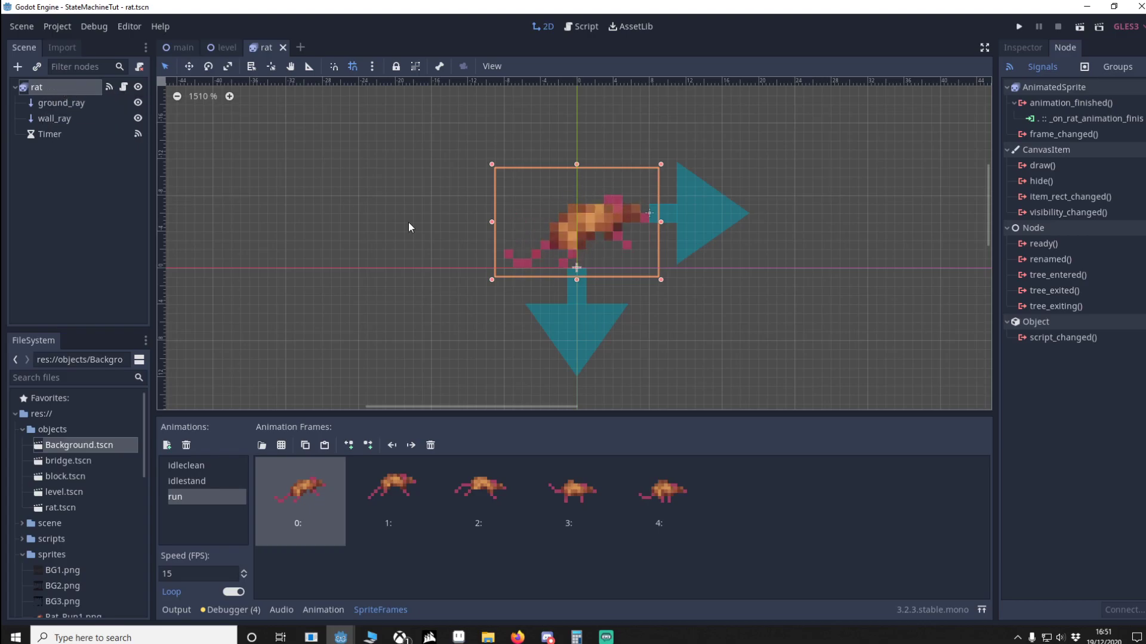
scroll(665, 311, up, 3)
- Select the rat and inspect its ground_ray RayCast2D, which casts 4 pixels downward
click(1023, 48)
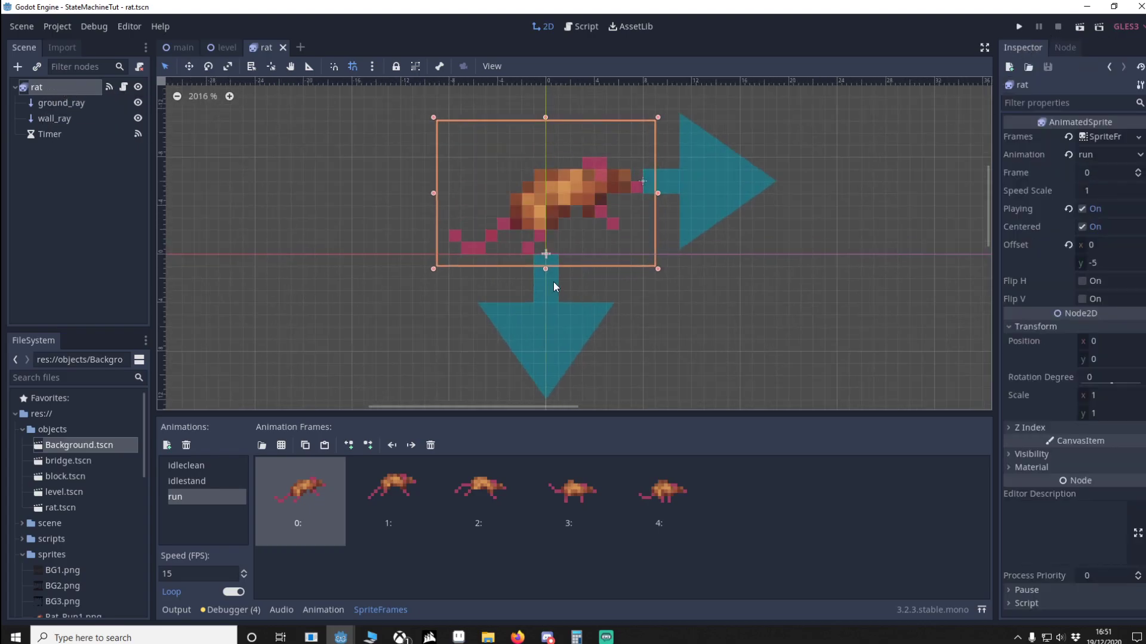
scroll(555, 279, up, 1)
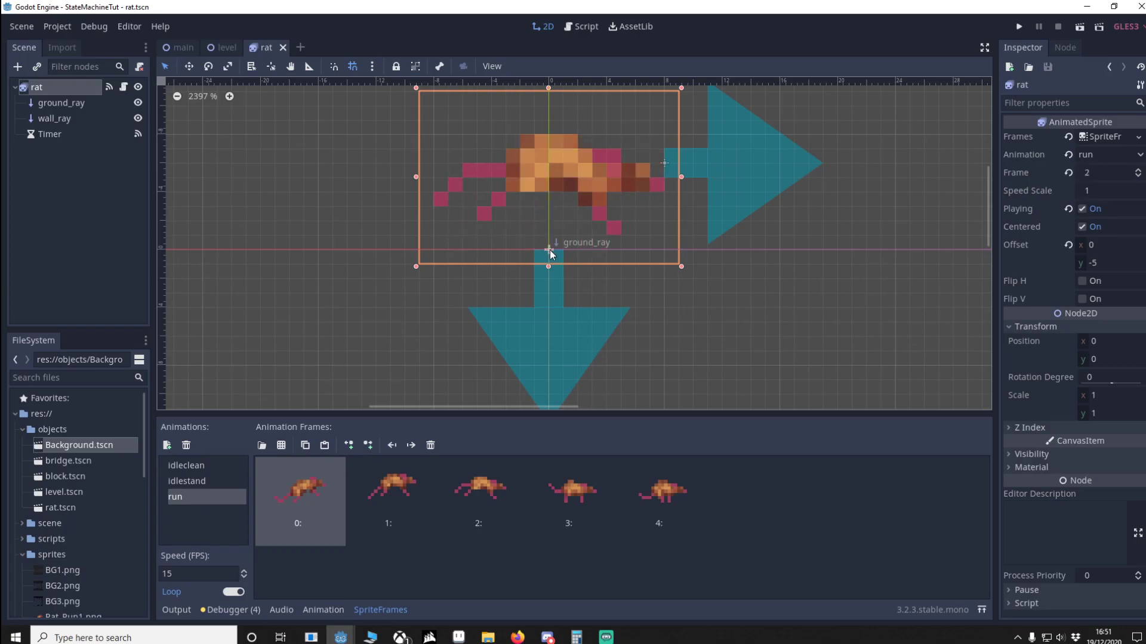
click(549, 254)
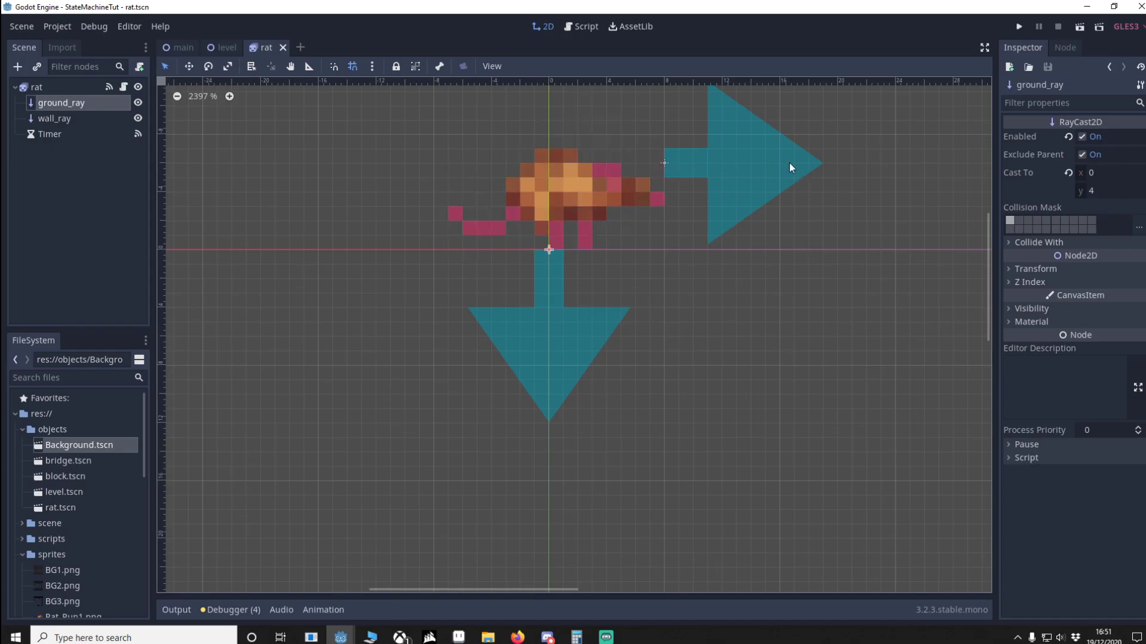
- Mirror the rat with Transform Scale x of -1, then undo so it faces right
click(628, 188)
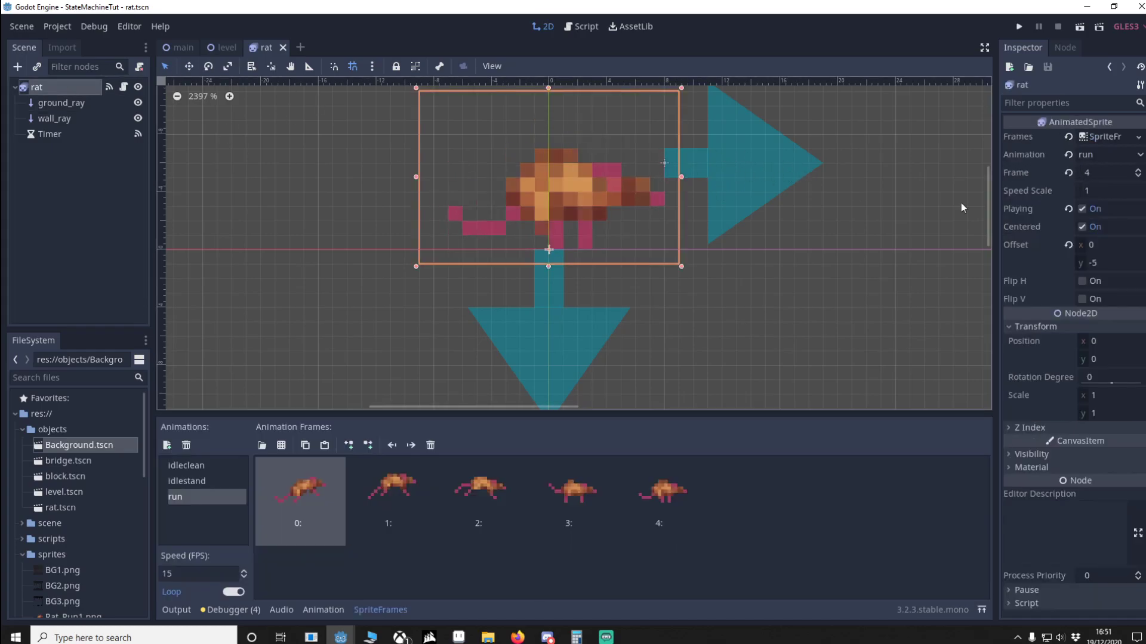
click(1083, 281)
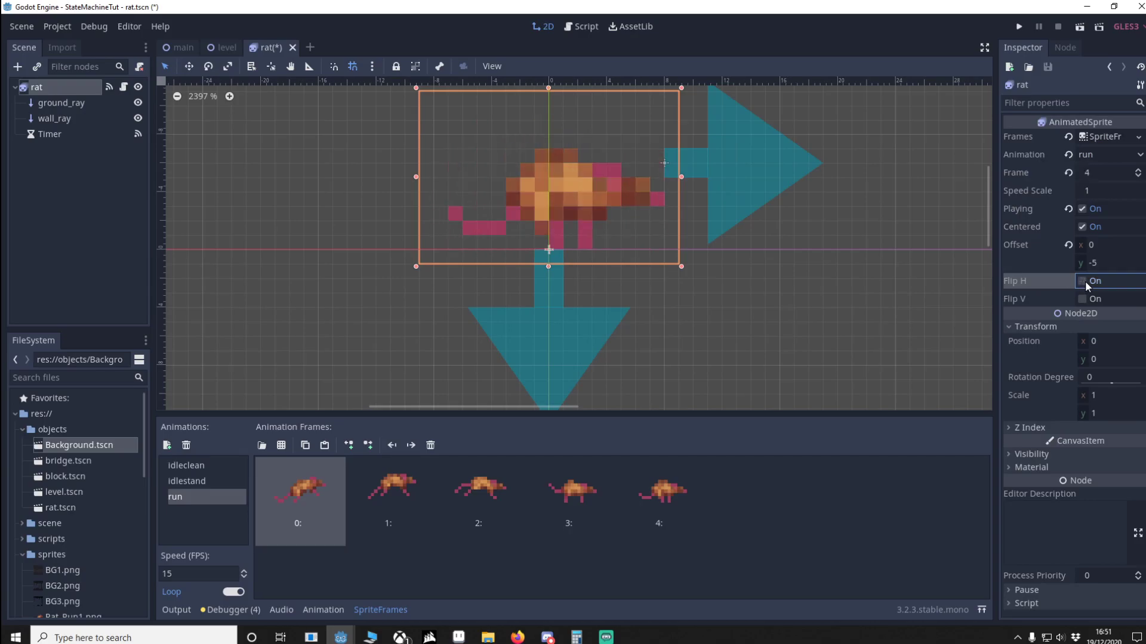
click(1094, 395)
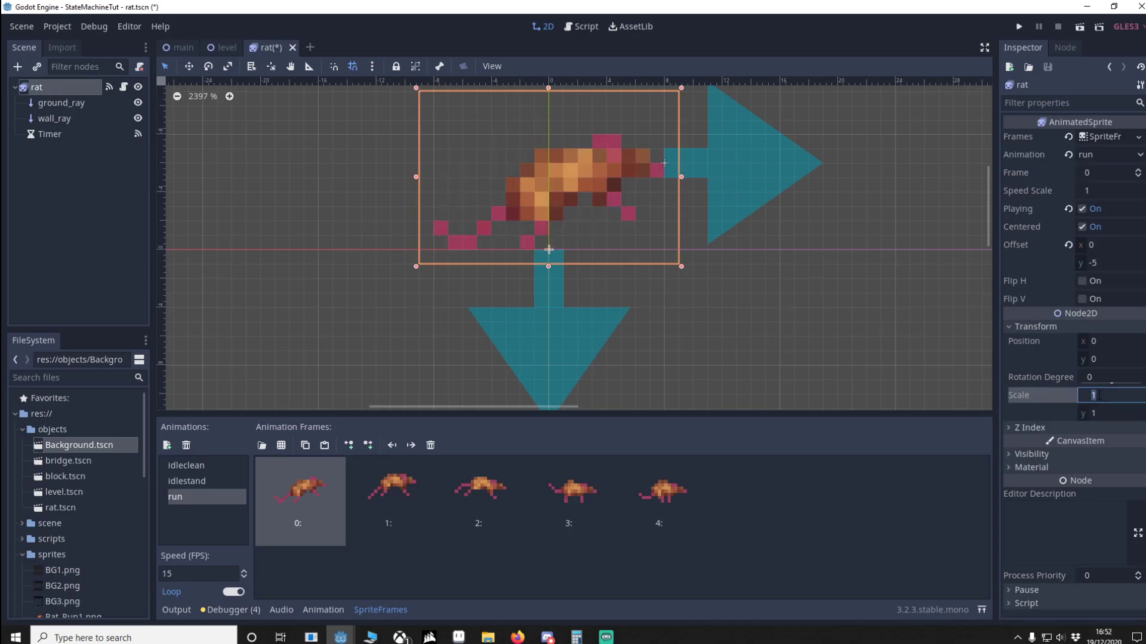
text(-1)
key(Return)
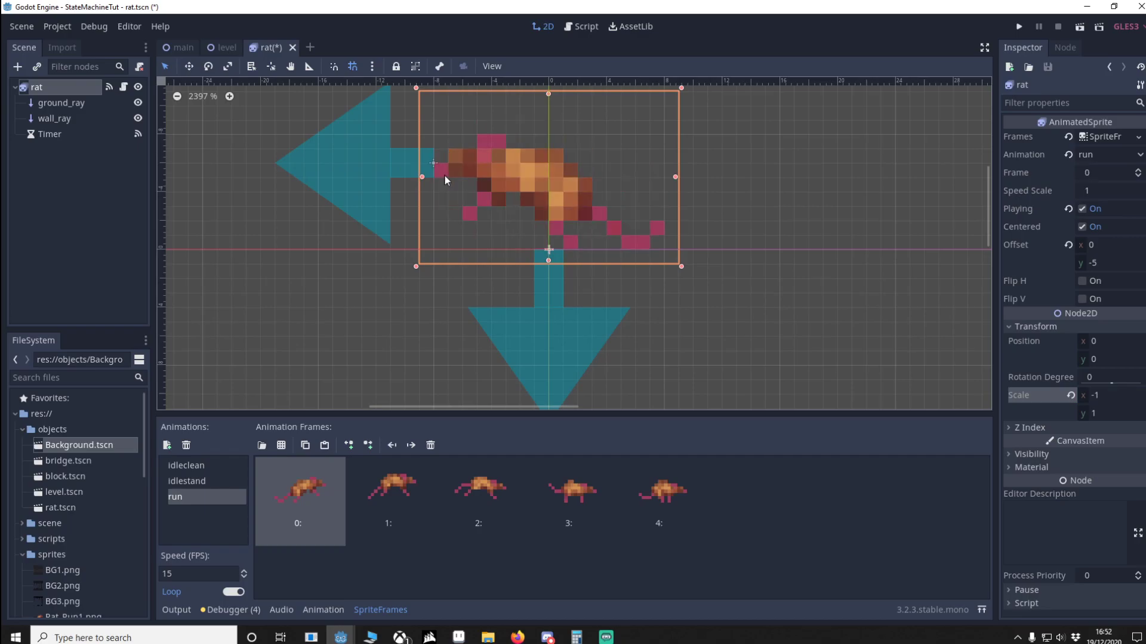
key(ctrl+z)
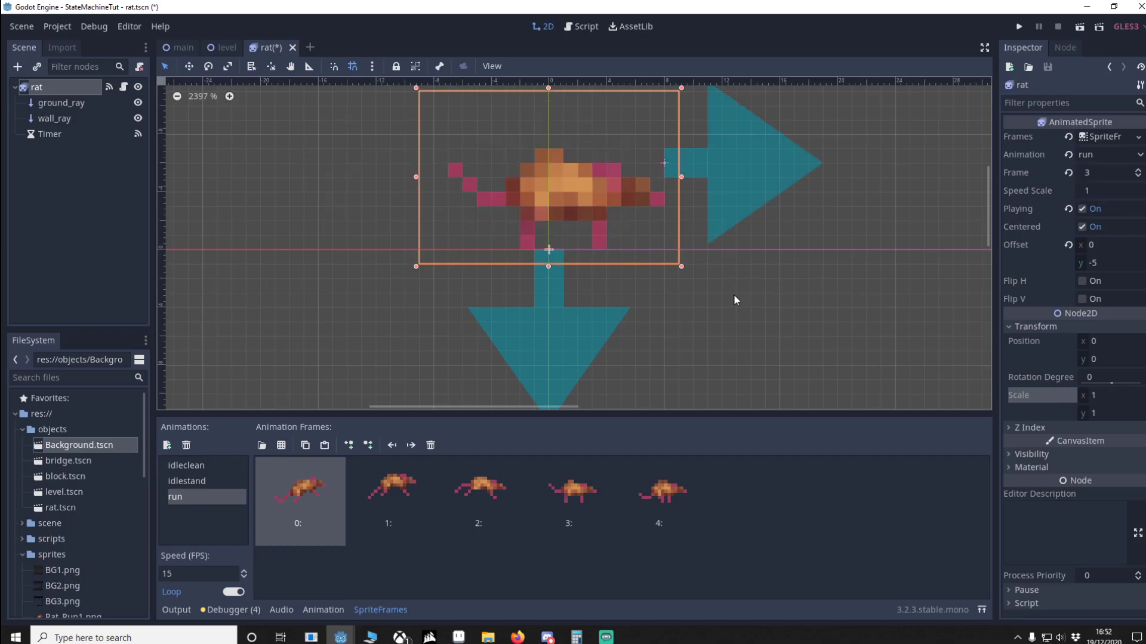
- Review the idleclean frames, then the run animation's five frames at 15 FPS
click(186, 467)
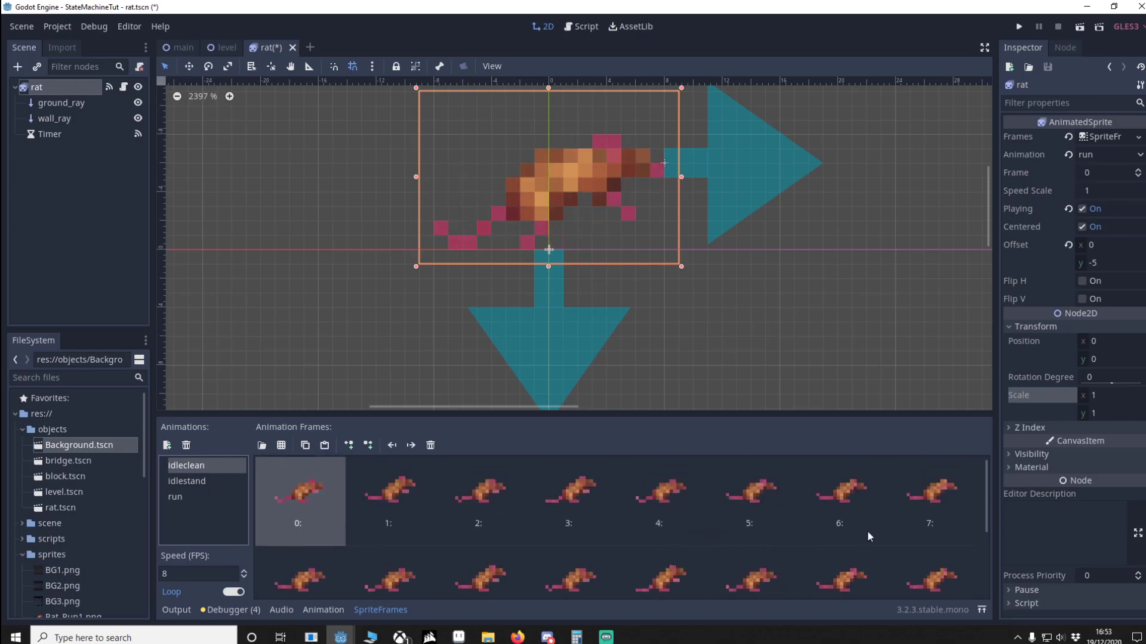
scroll(867, 532, down, 1)
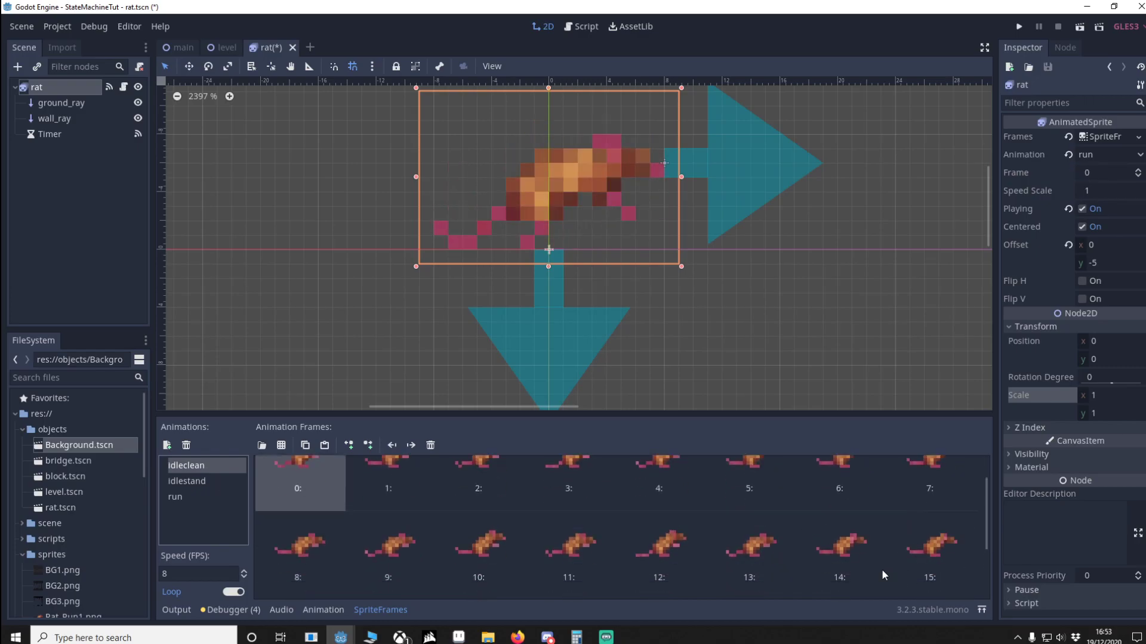
click(185, 497)
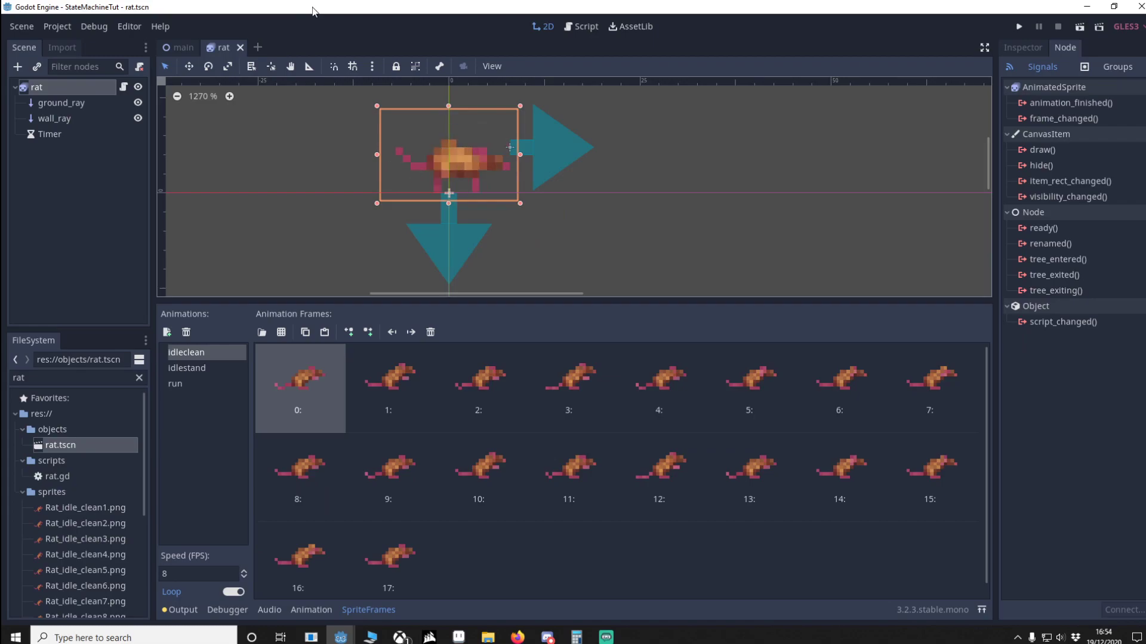
- Open rat.gd and highlight the ground_ray reference declaration
click(124, 88)
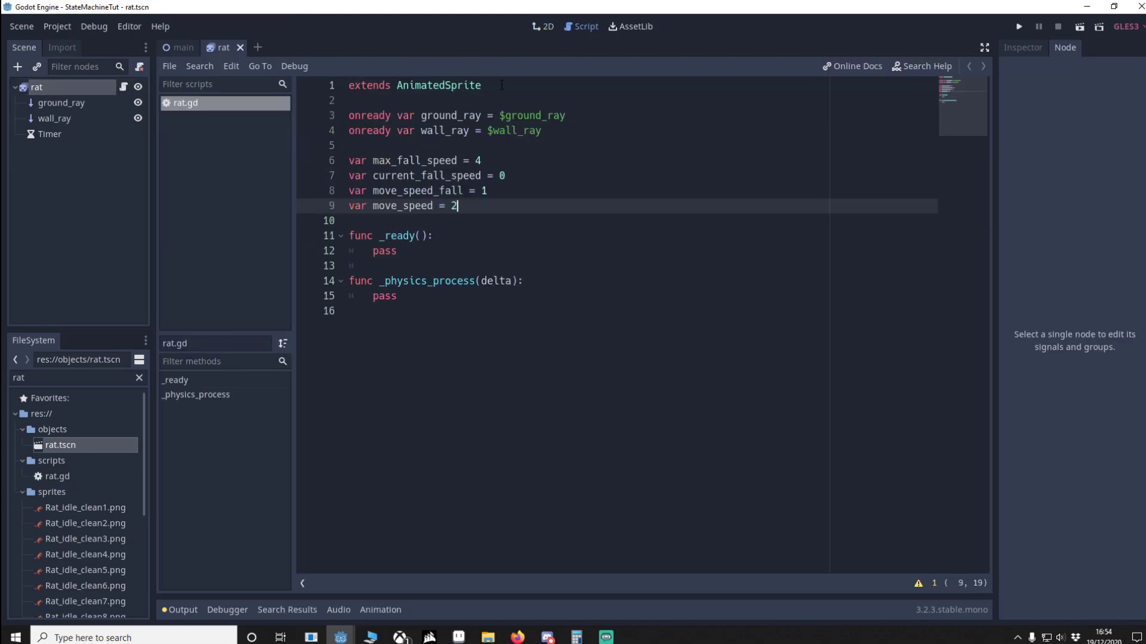
click(437, 160)
click(435, 116)
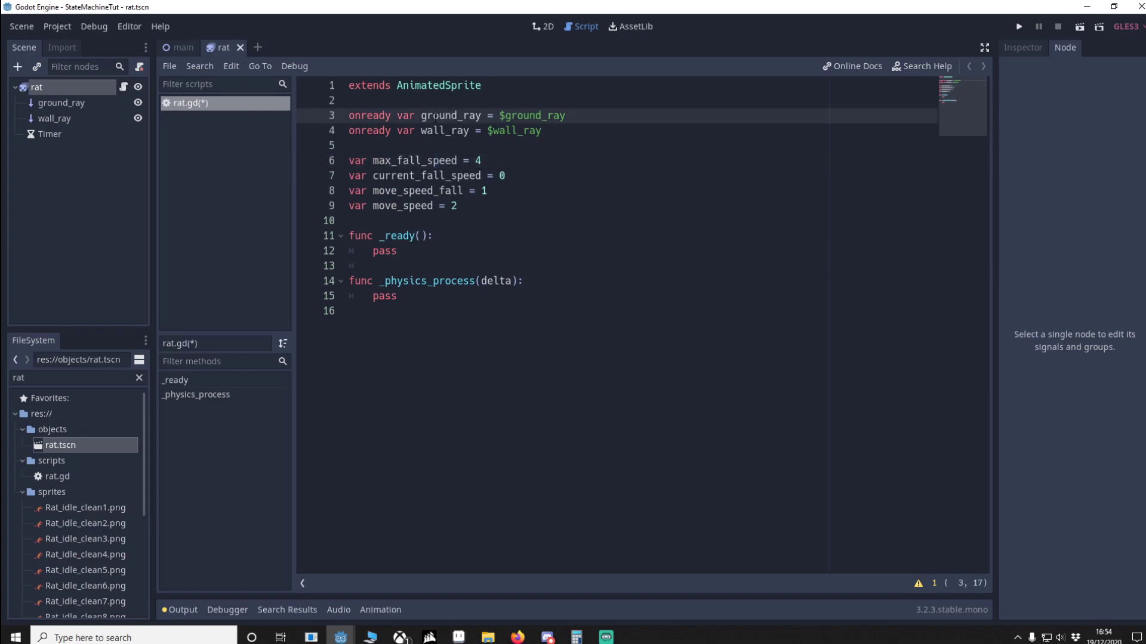
drag(421, 115, 480, 116)
- Highlight the speed variables: max_fall_speed 4, current_fall_speed 0, move_speed_fall 1, move_speed 2
click(428, 159)
drag(503, 162, 372, 160)
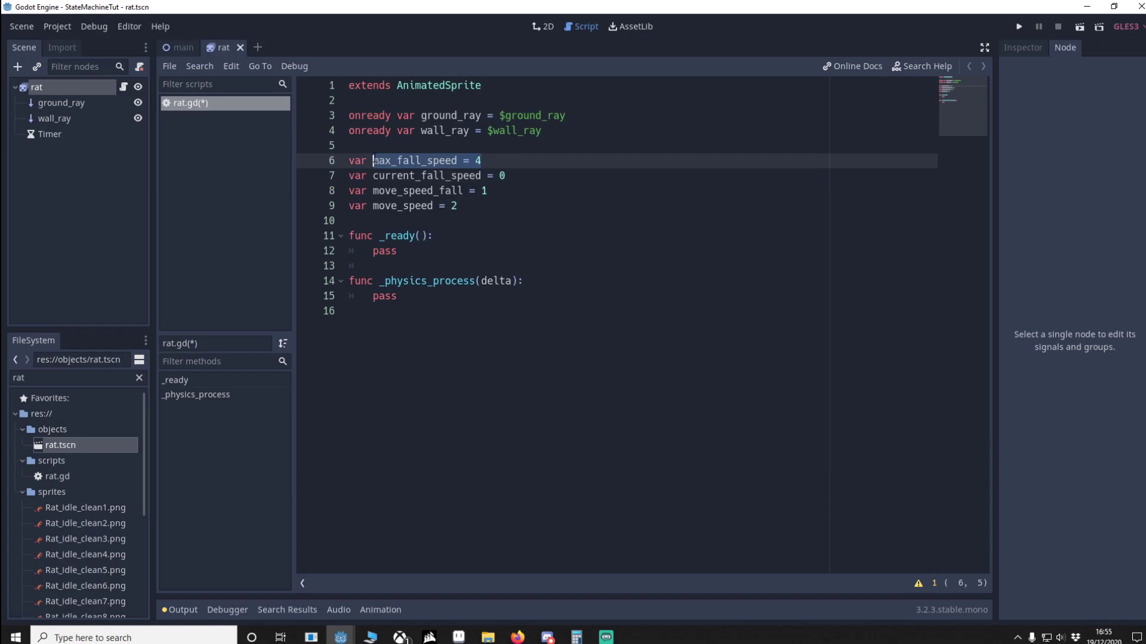
drag(505, 175, 370, 176)
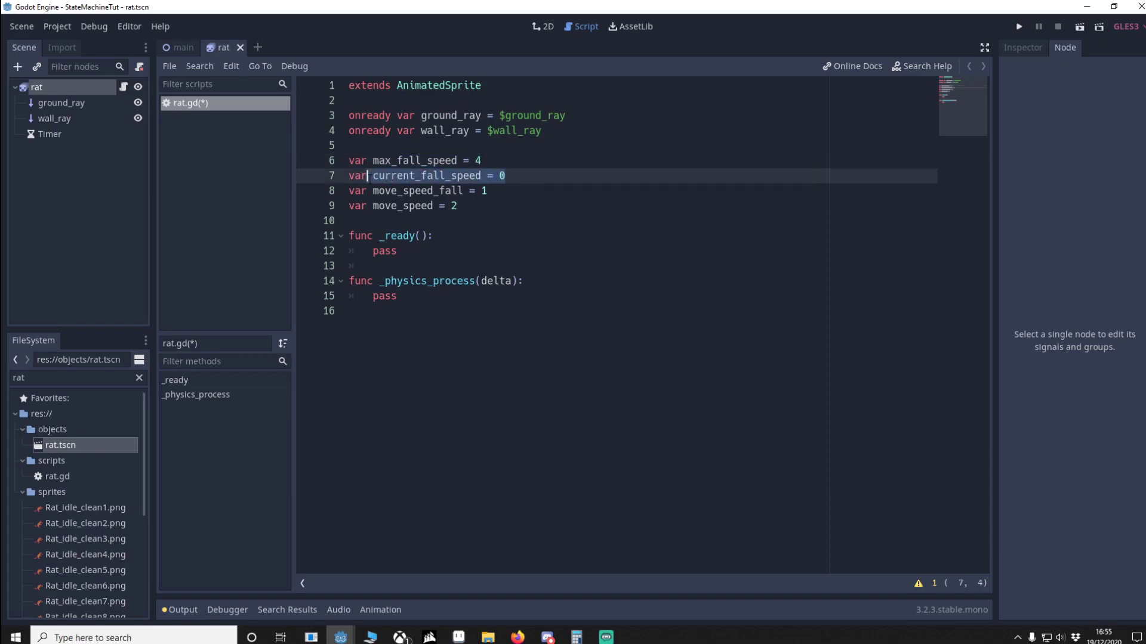
click(385, 161)
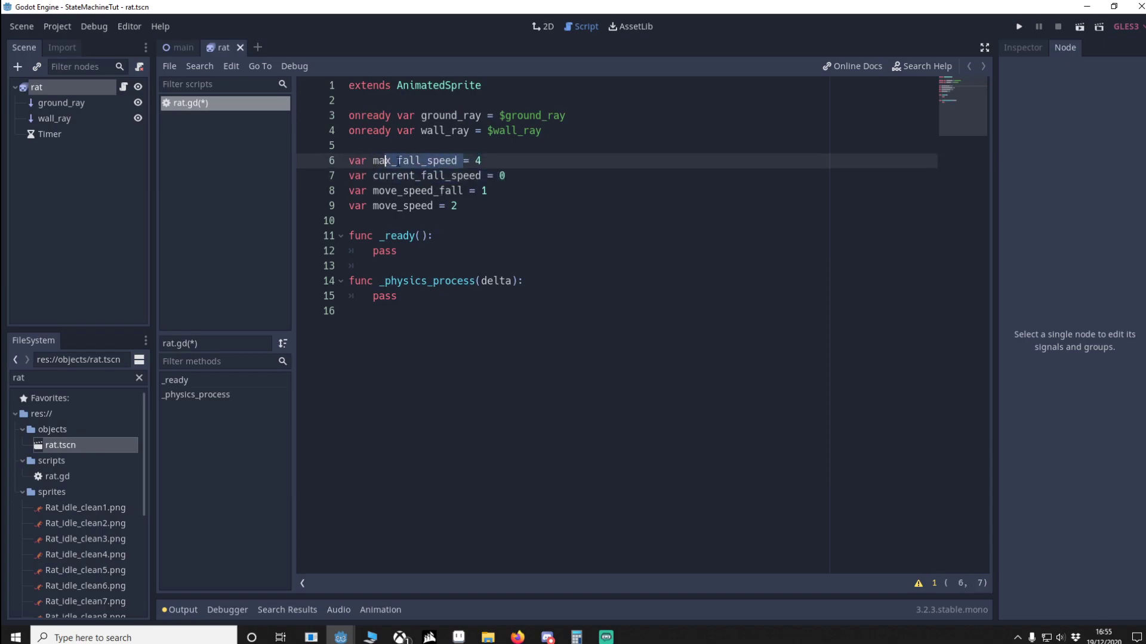
click(405, 191)
drag(509, 190, 372, 191)
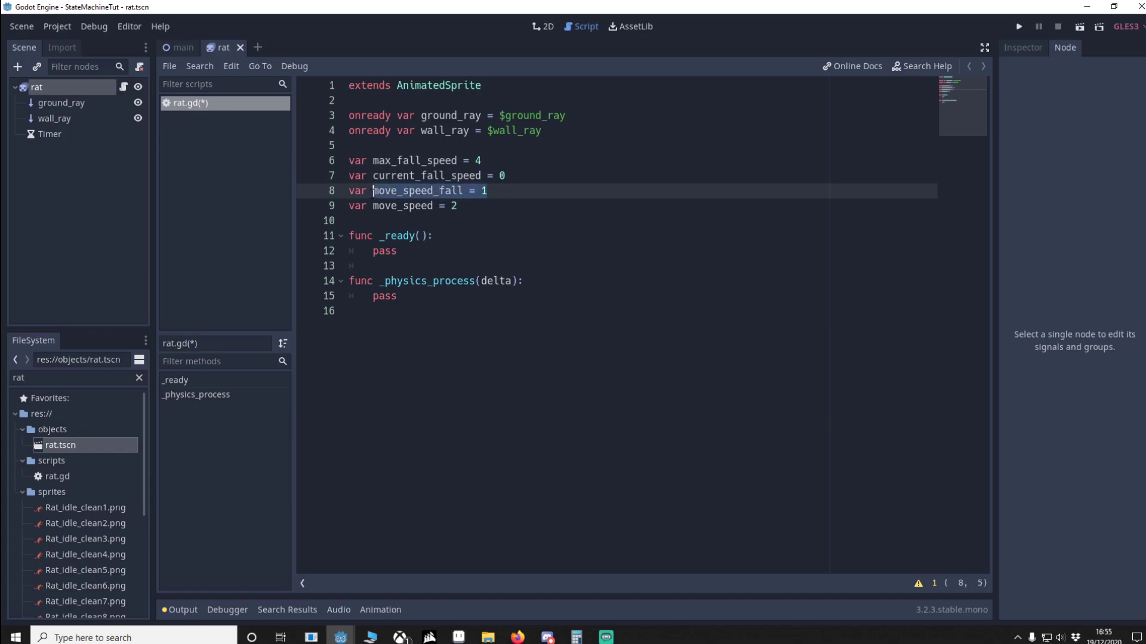
drag(495, 191, 415, 191)
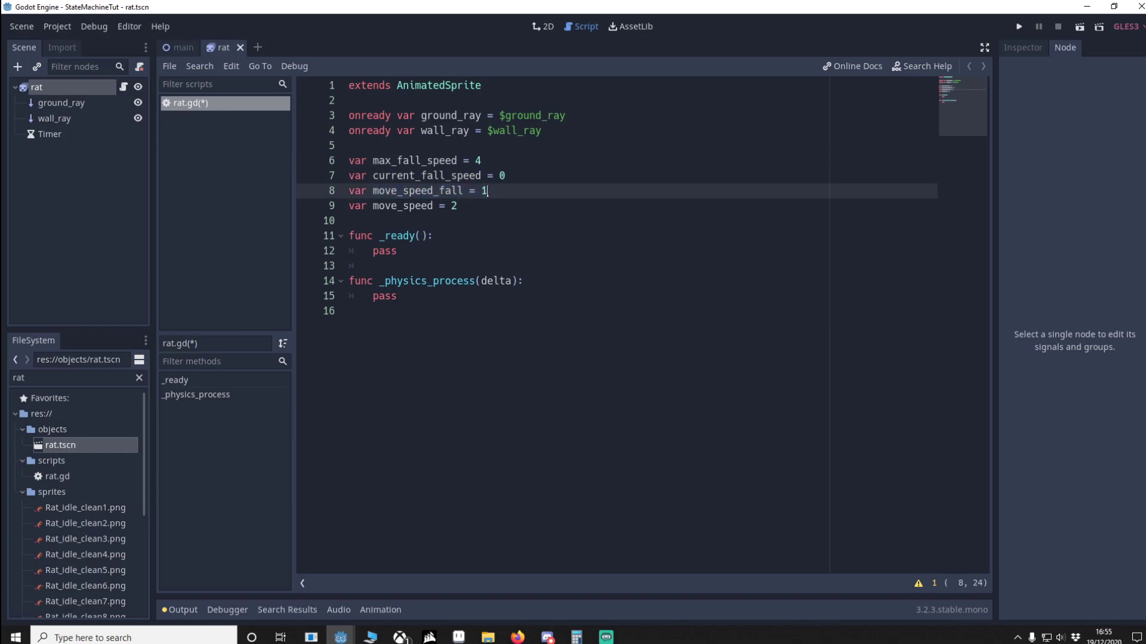
drag(482, 206, 373, 206)
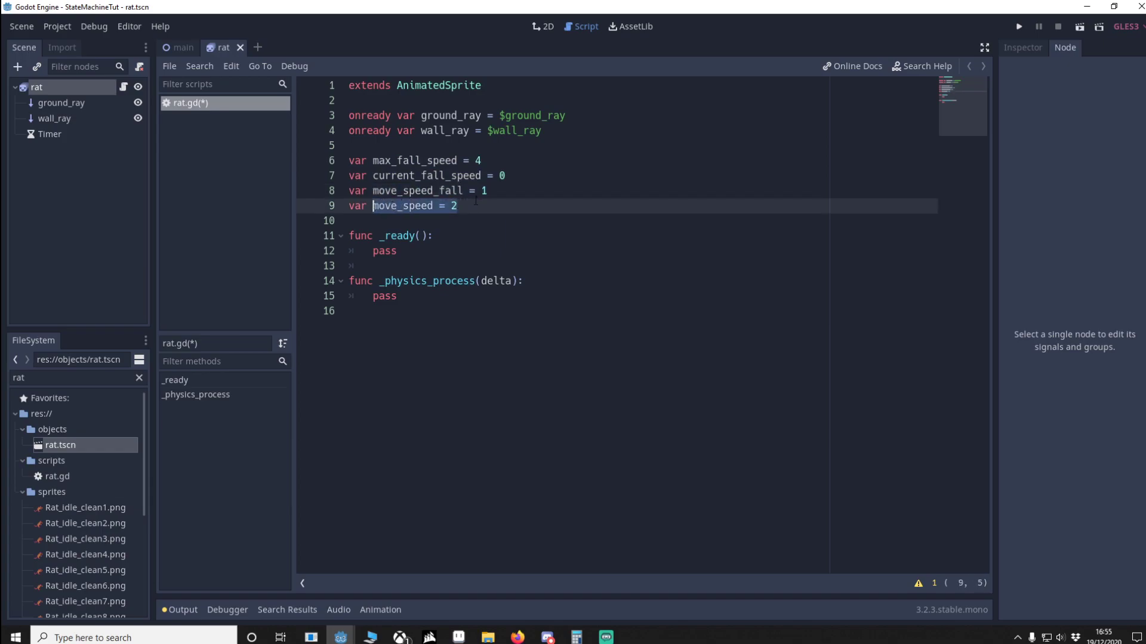
drag(502, 191, 461, 191)
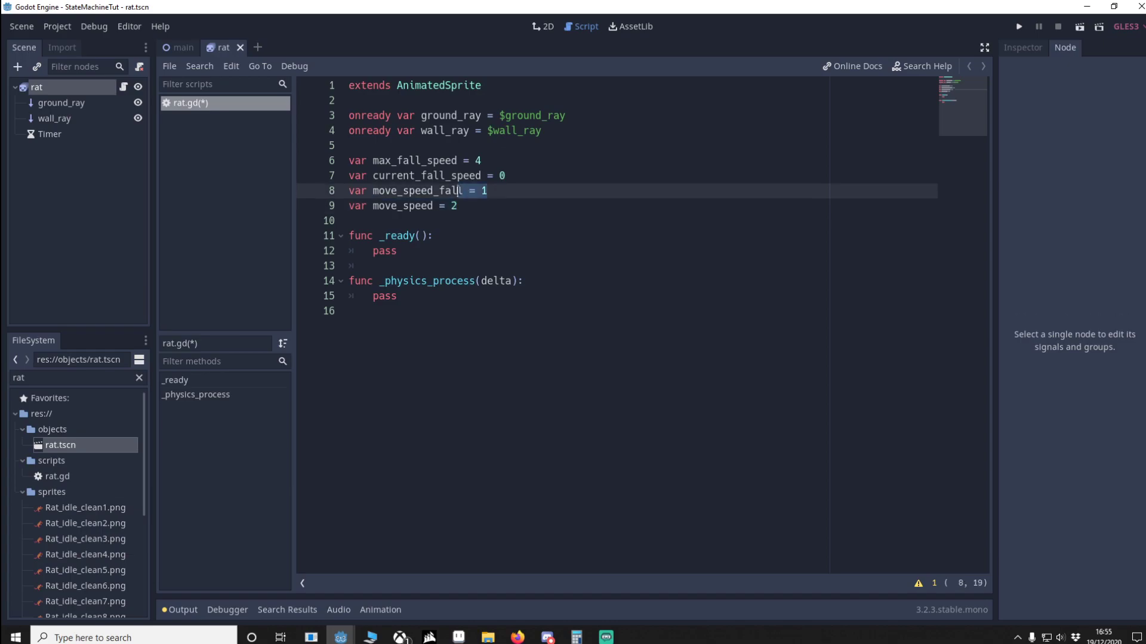
- Paste the state enum below the variable declarations
click(469, 207)
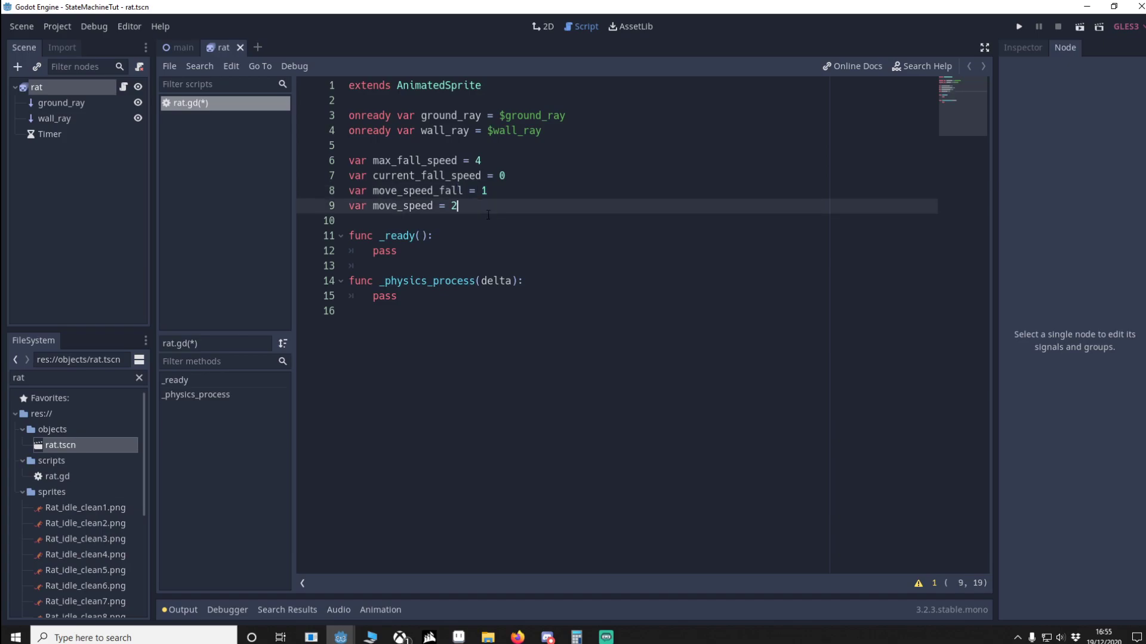
key(Return)
key(Return)
text(enum state {running, idle, falling })
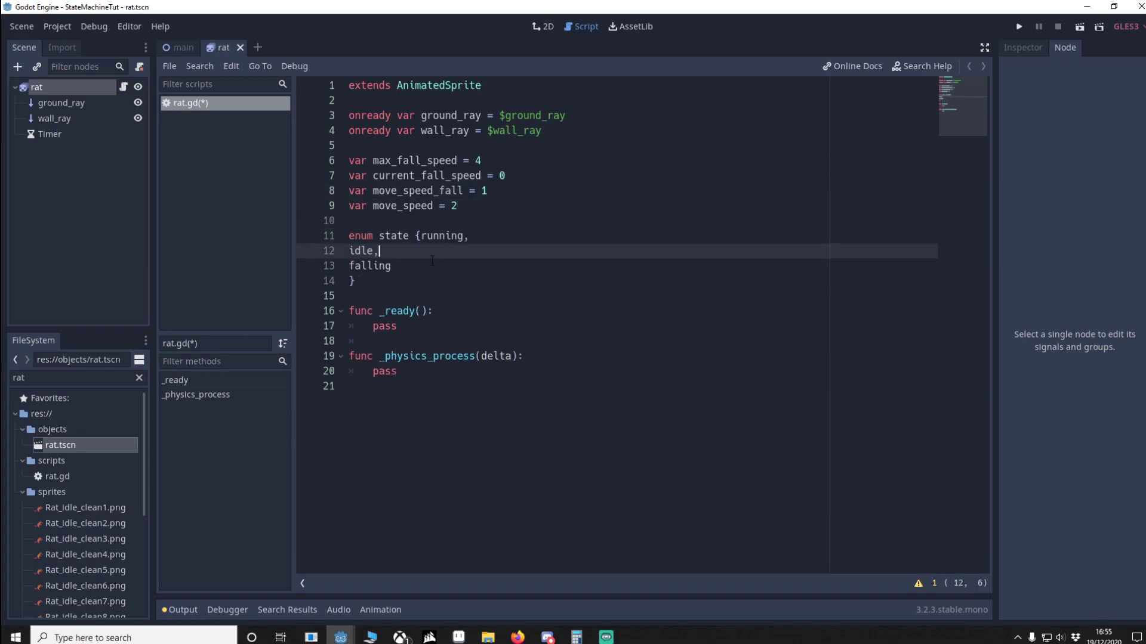
- Walk through the enum's running, idle and falling states
triple_click(393, 236)
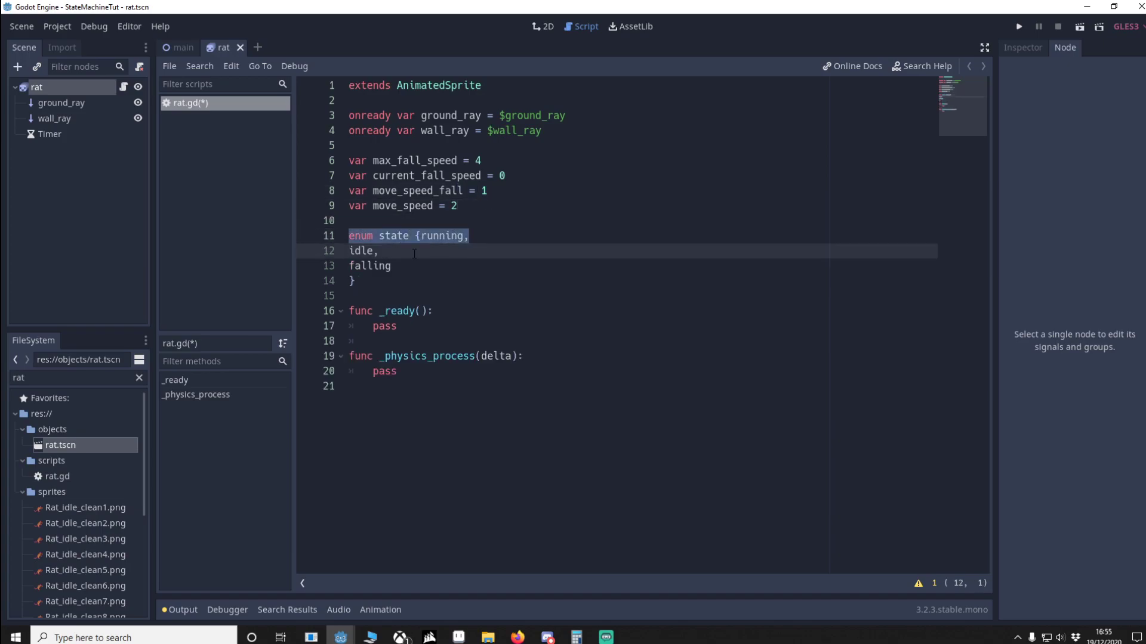
click(366, 251)
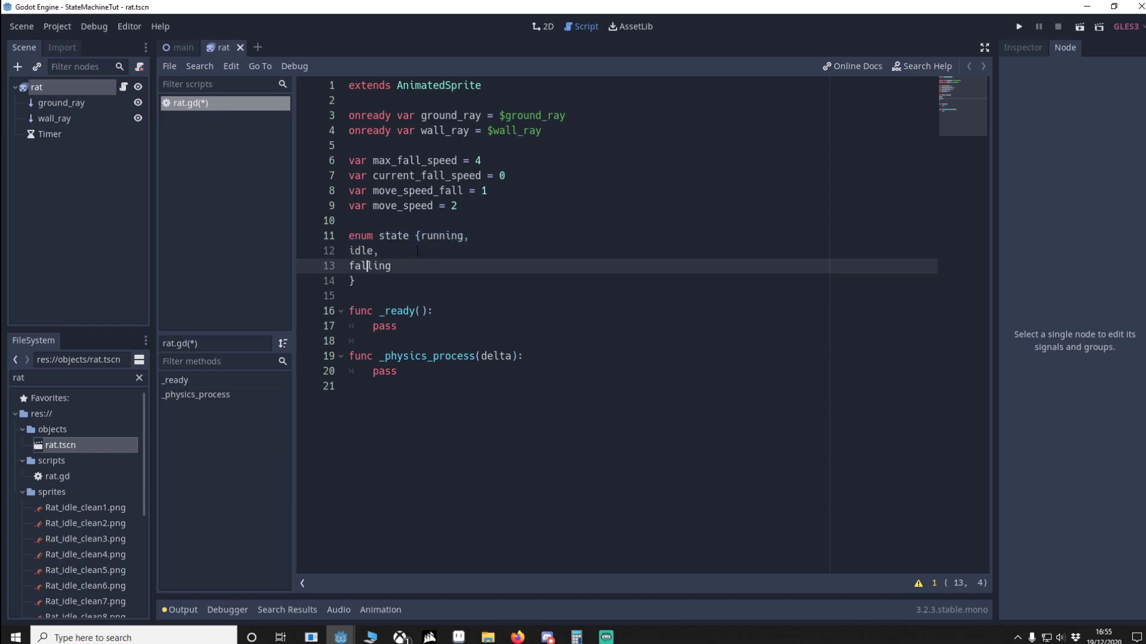
drag(420, 236, 466, 236)
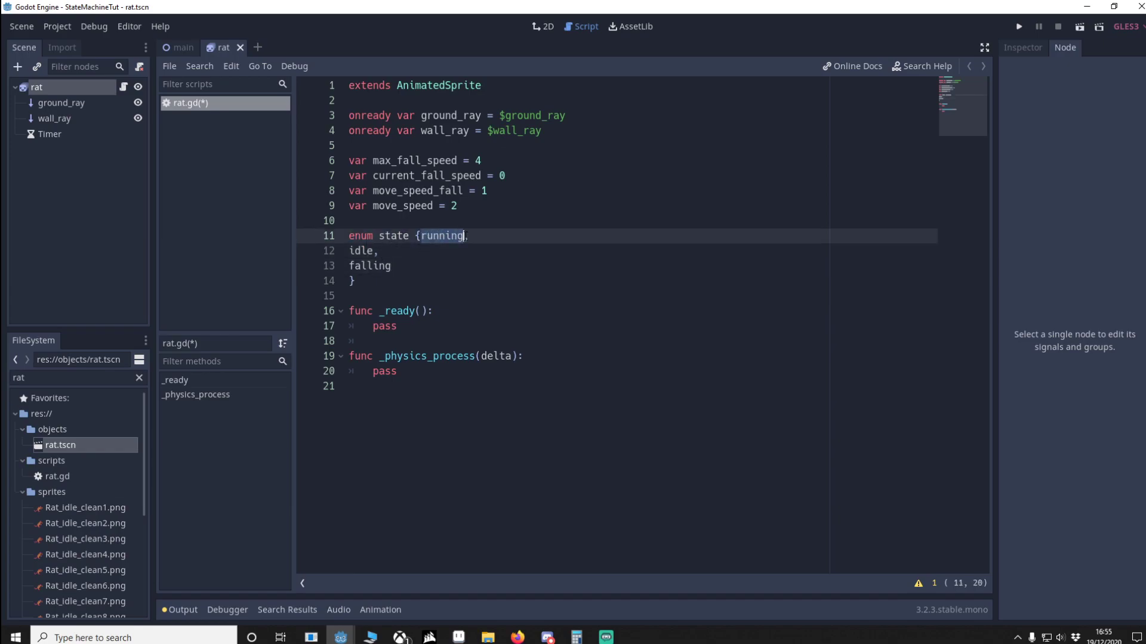
click(393, 266)
drag(420, 235, 467, 235)
double_click(362, 251)
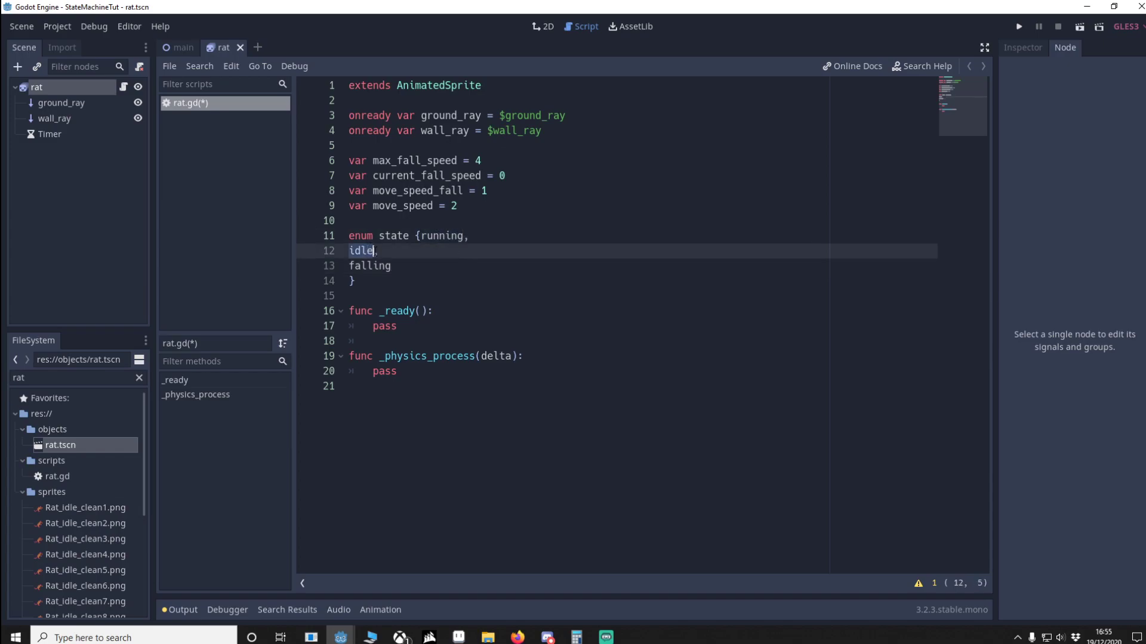
click(367, 266)
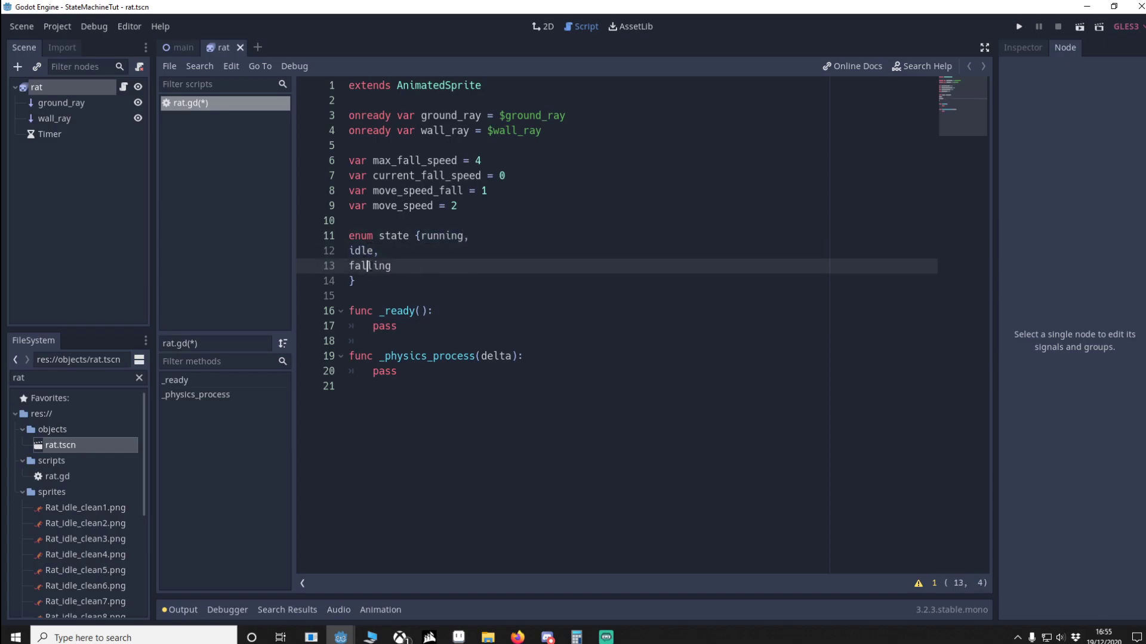
double_click(373, 266)
- Remove the jumping entry from the enum and add blank lines after its closing brace
click(416, 267)
text(,)
key(Return)
text(jumping)
key(Home)
key(shift+End)
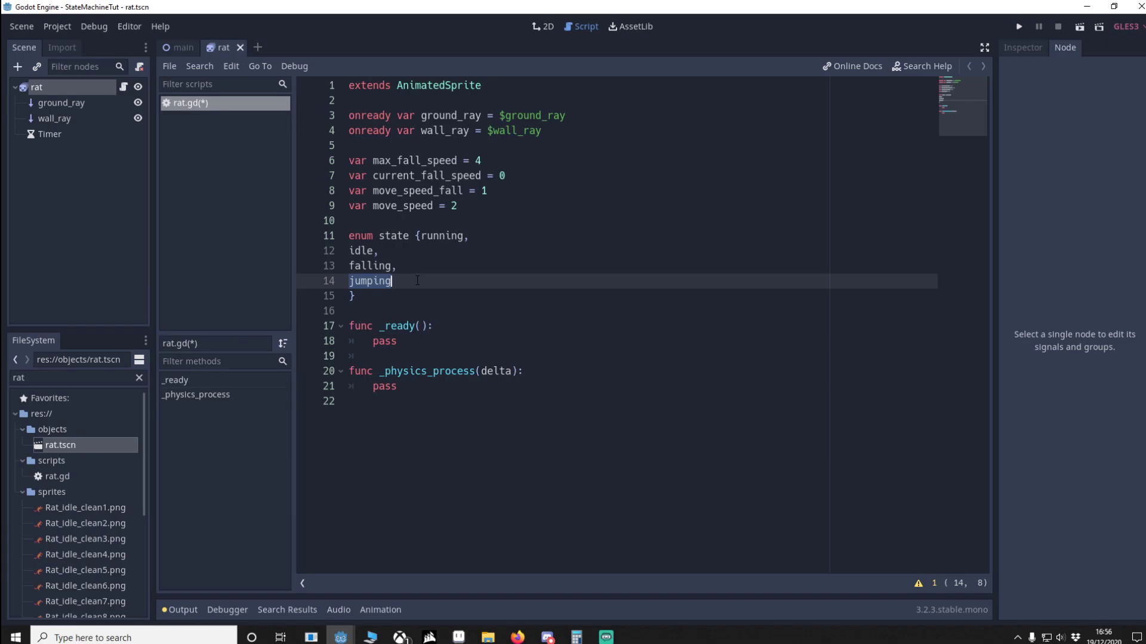
key(BackSpace)
key(BackSpace)
key(BackSpace)
click(396, 282)
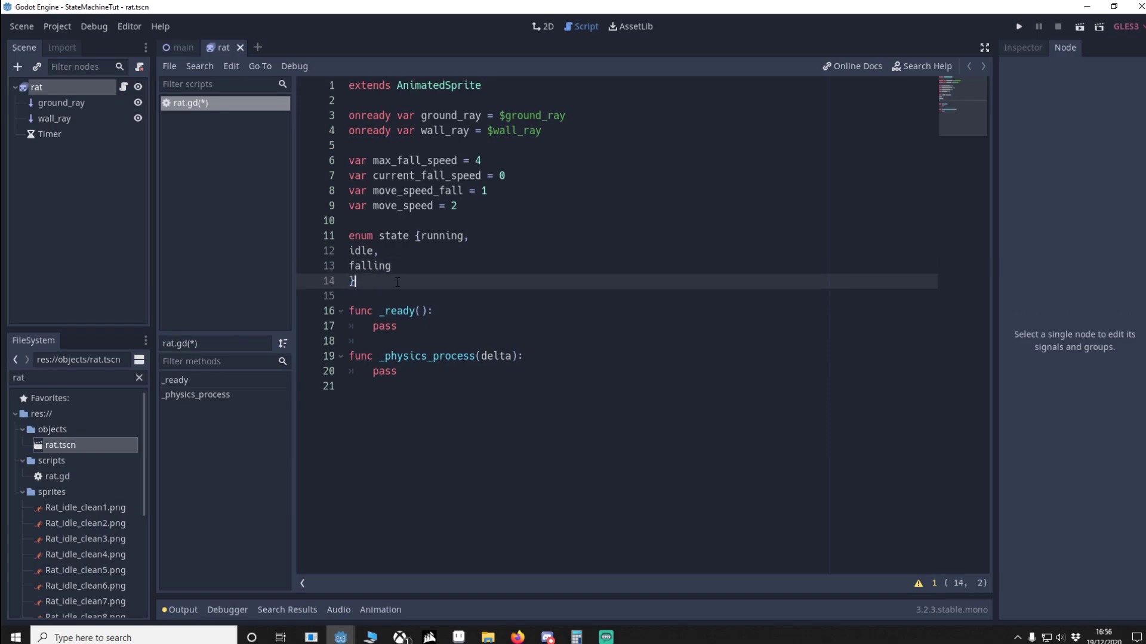
key(Return)
key(Return)
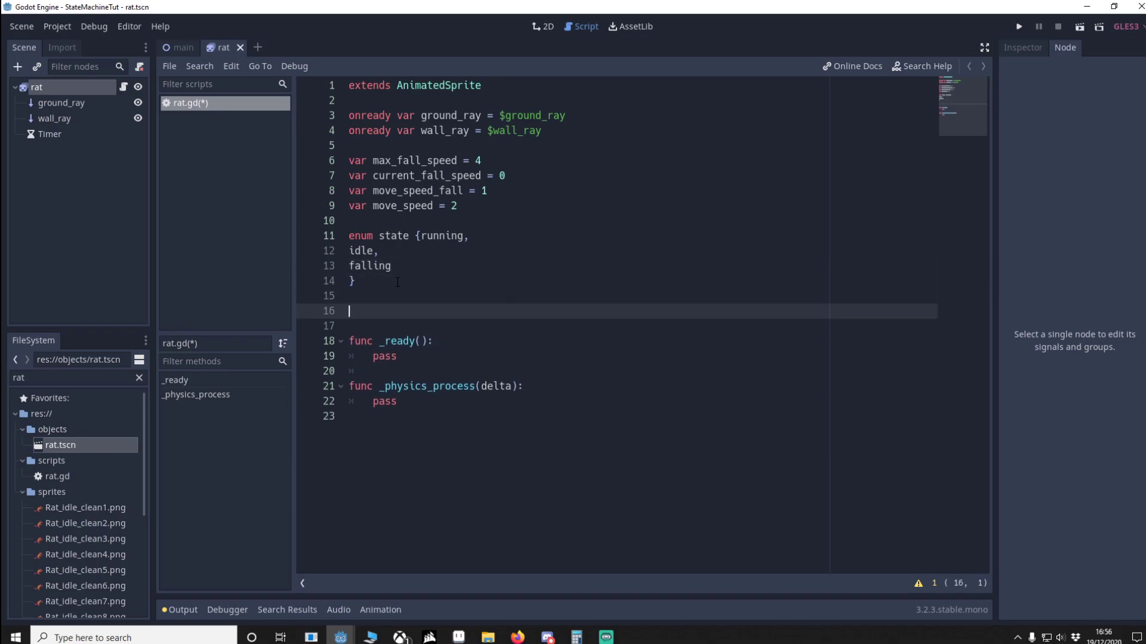
text(var rat_state = state.running)
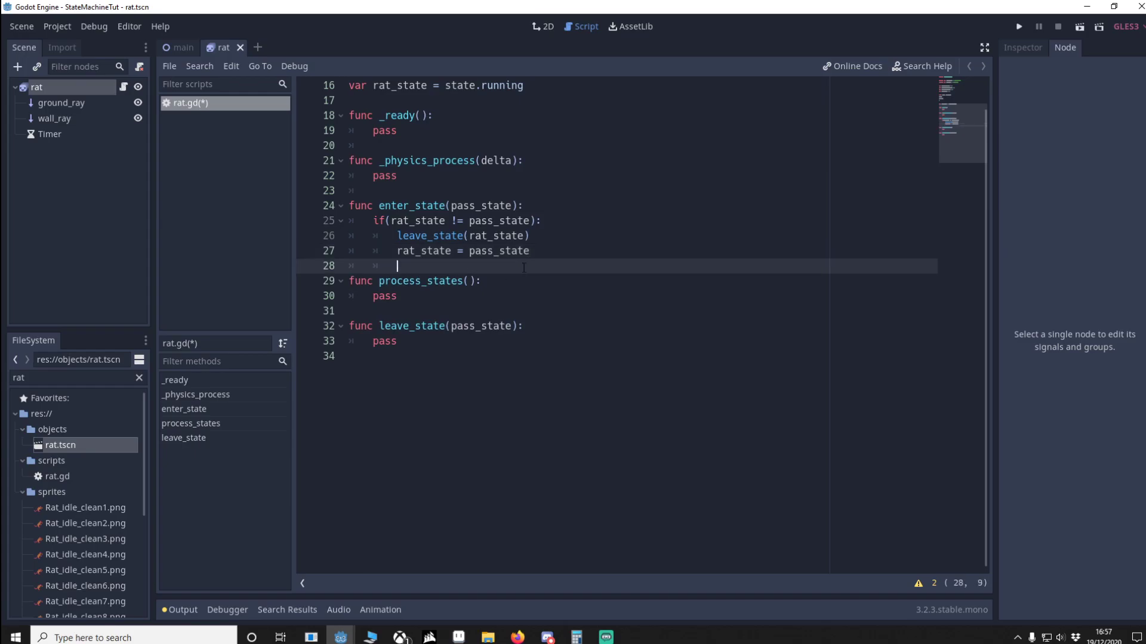
- Review the new enter_state, process_states and leave_state functions beside _ready and _physics_process
drag(426, 539, 285, 404)
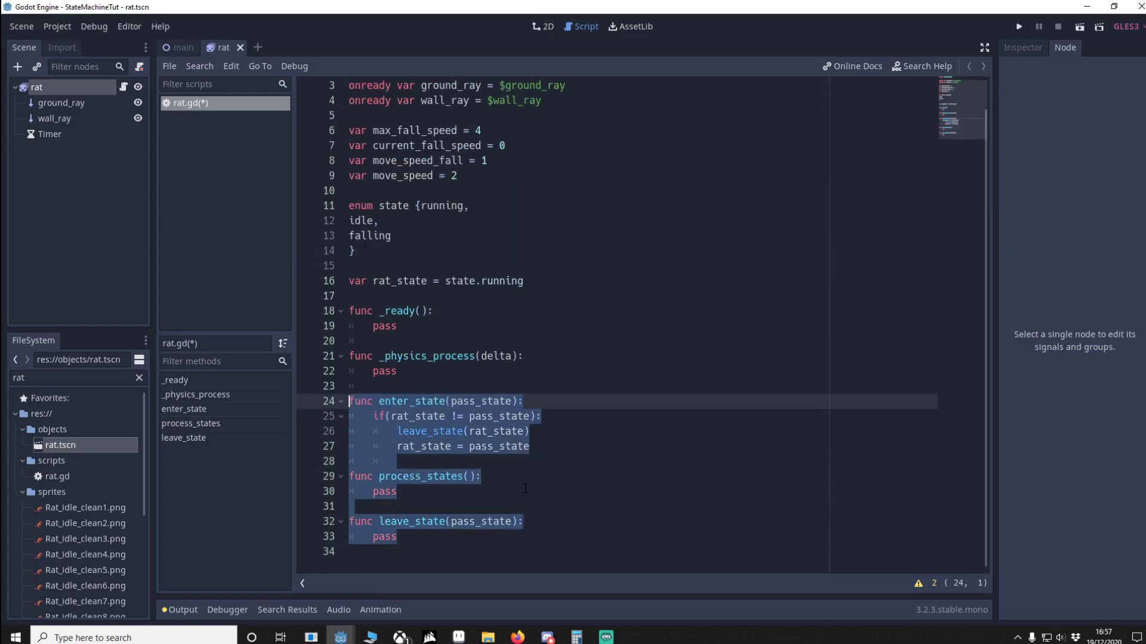
click(586, 492)
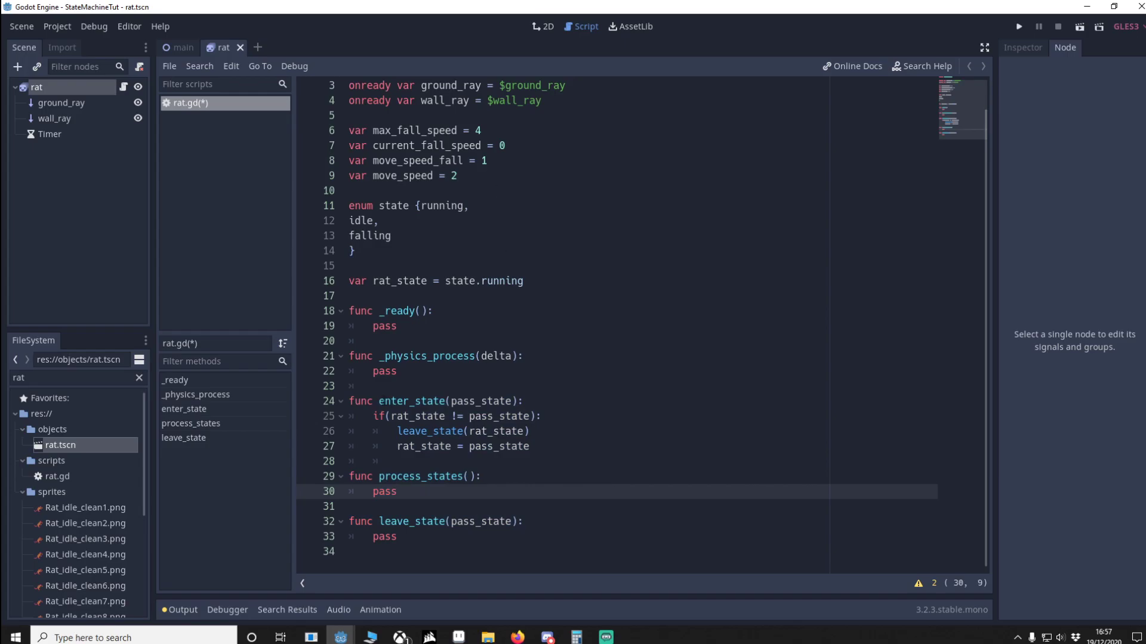
click(422, 401)
click(416, 311)
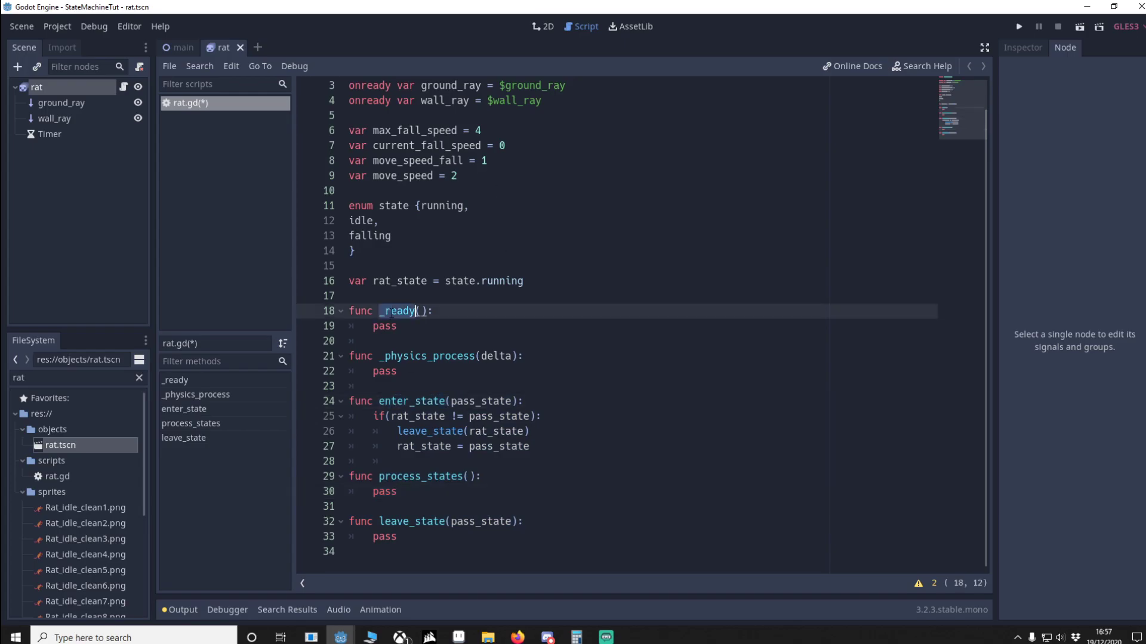
click(415, 477)
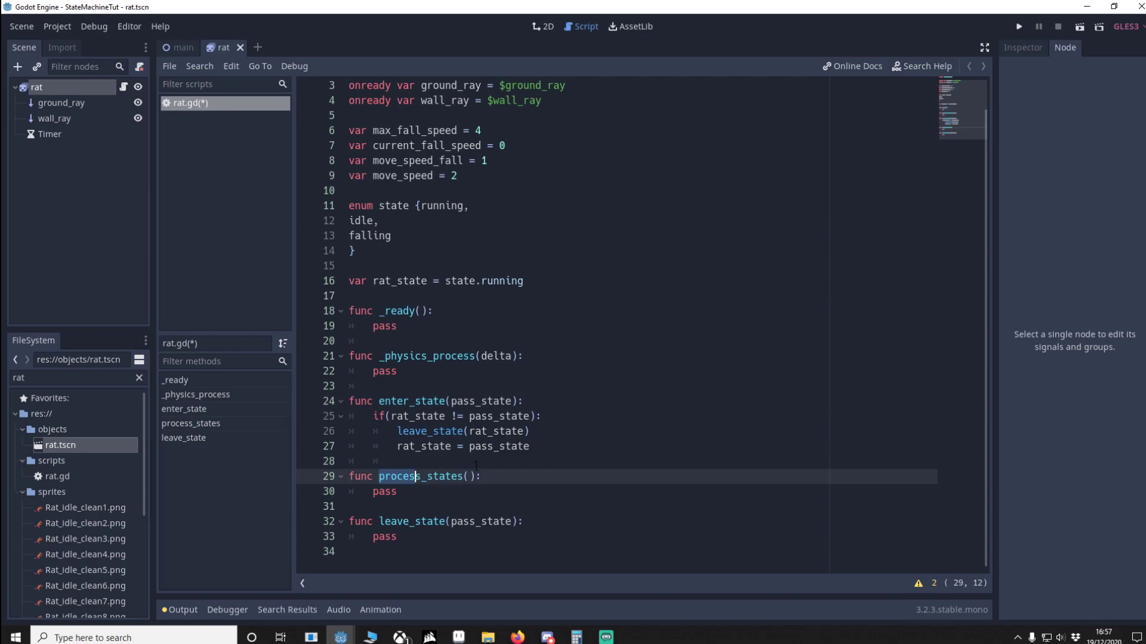
click(481, 356)
click(434, 522)
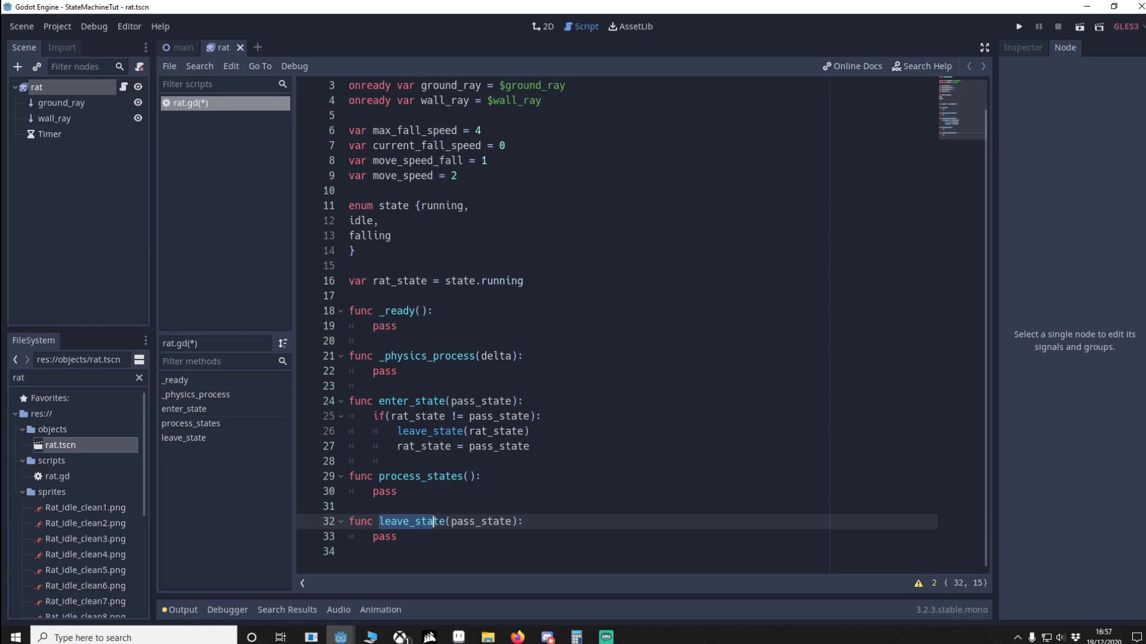
- Trace pass_state, enter_state's leave_state call, and rat_state being set on line 27
double_click(484, 402)
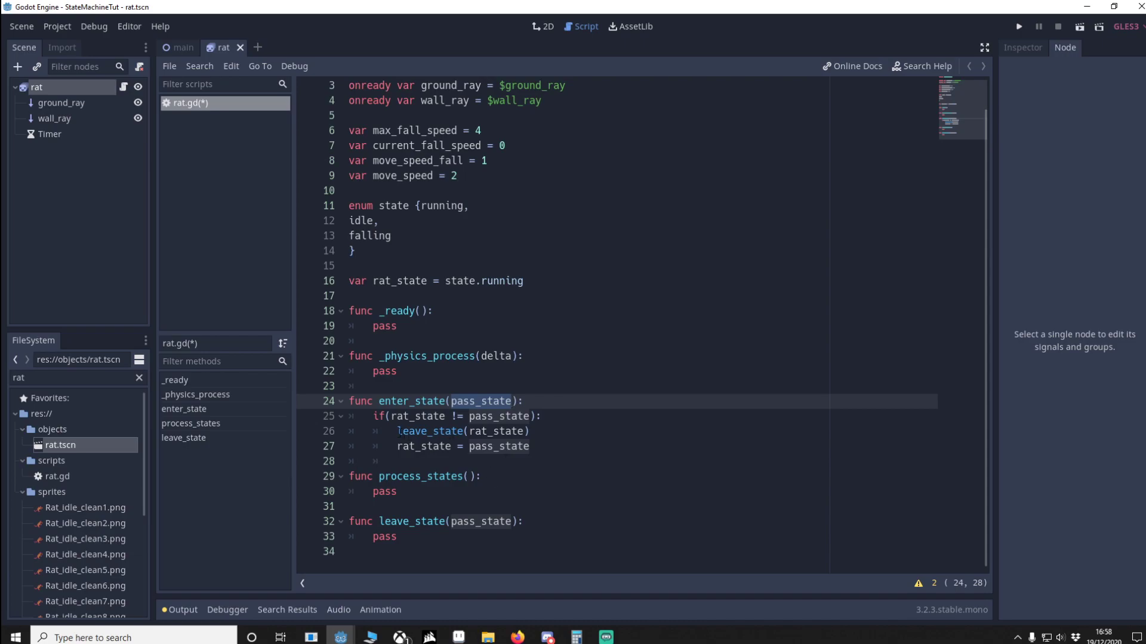
click(421, 431)
double_click(421, 430)
click(409, 520)
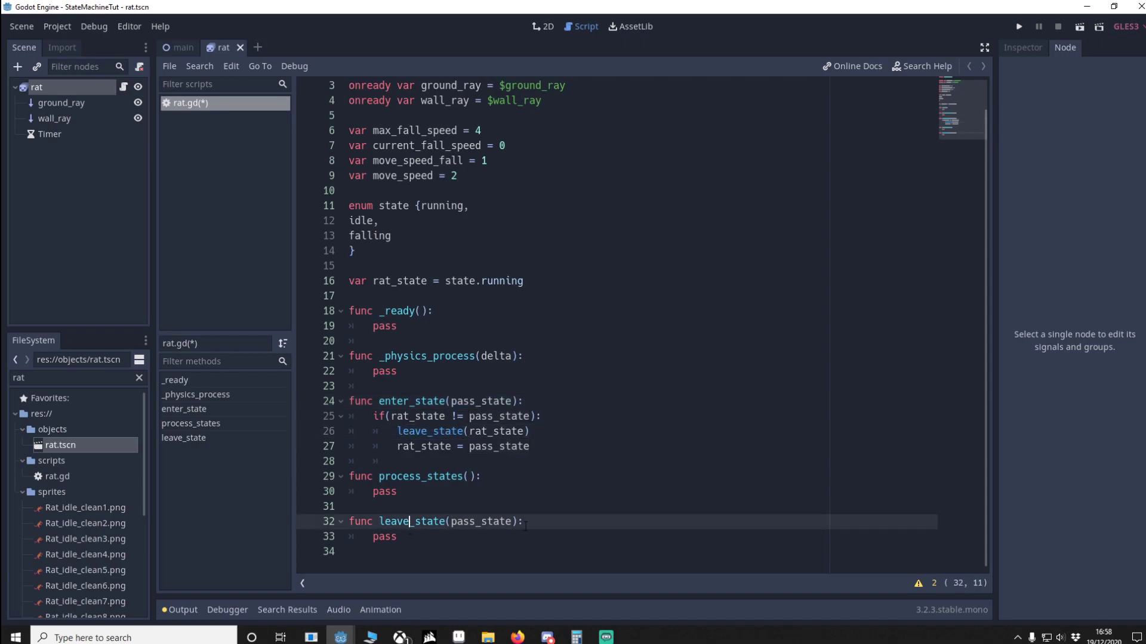
click(537, 525)
double_click(421, 446)
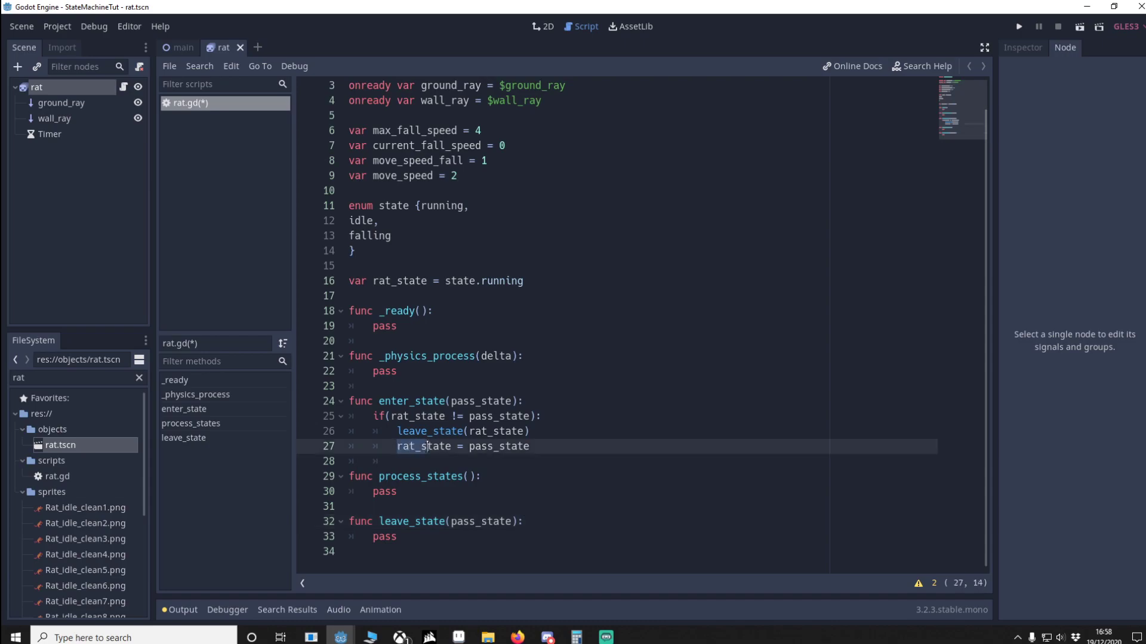
click(469, 446)
drag(470, 445, 537, 447)
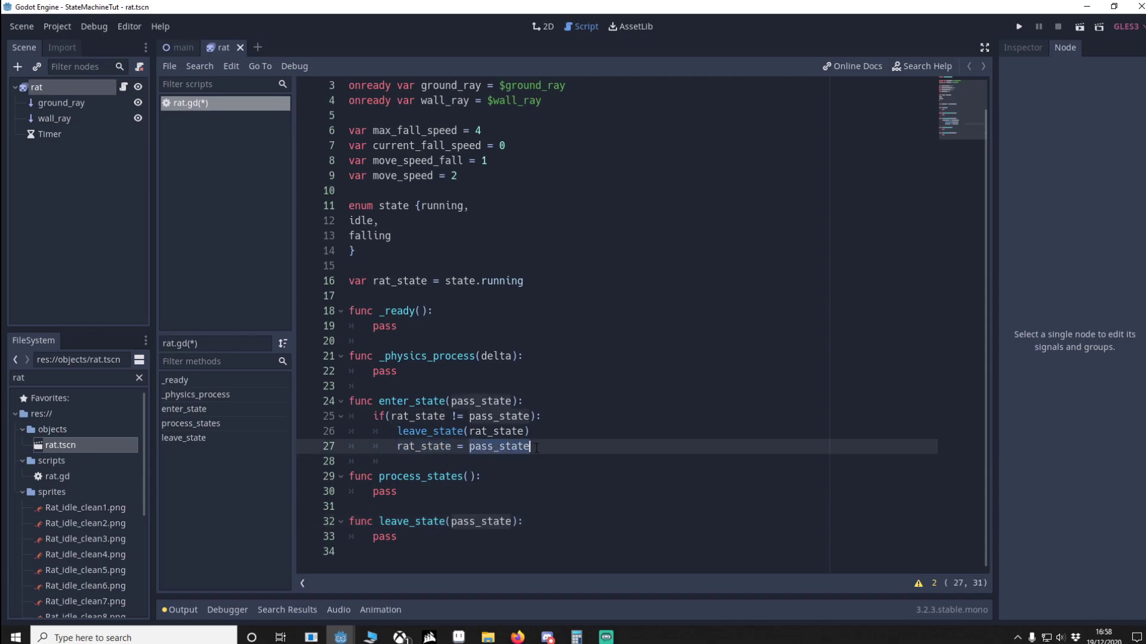
double_click(418, 446)
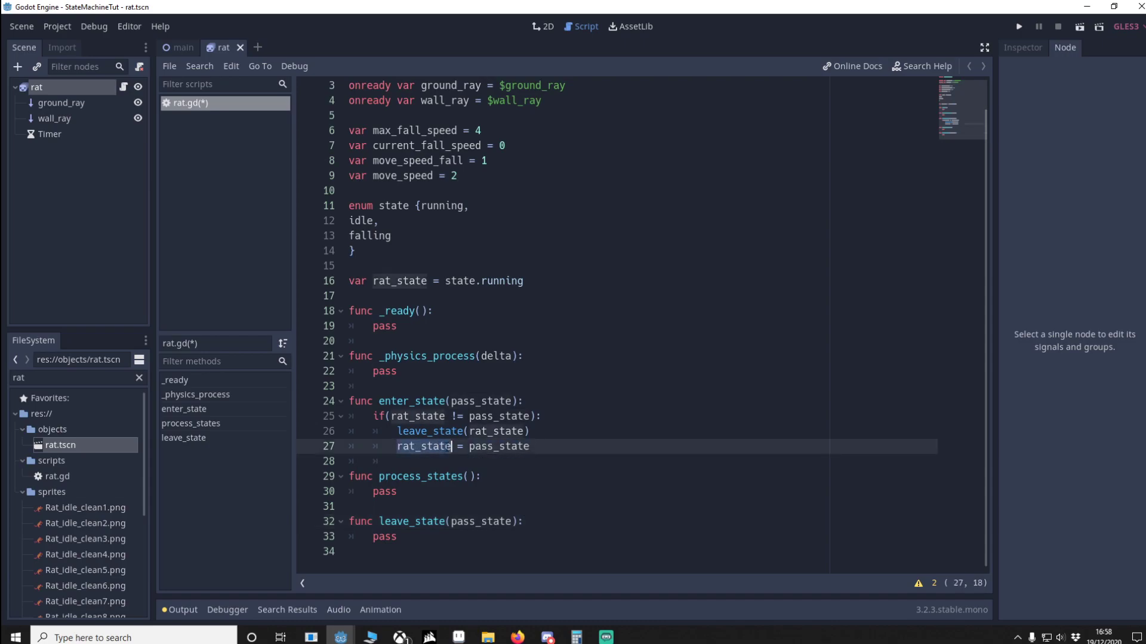
click(537, 446)
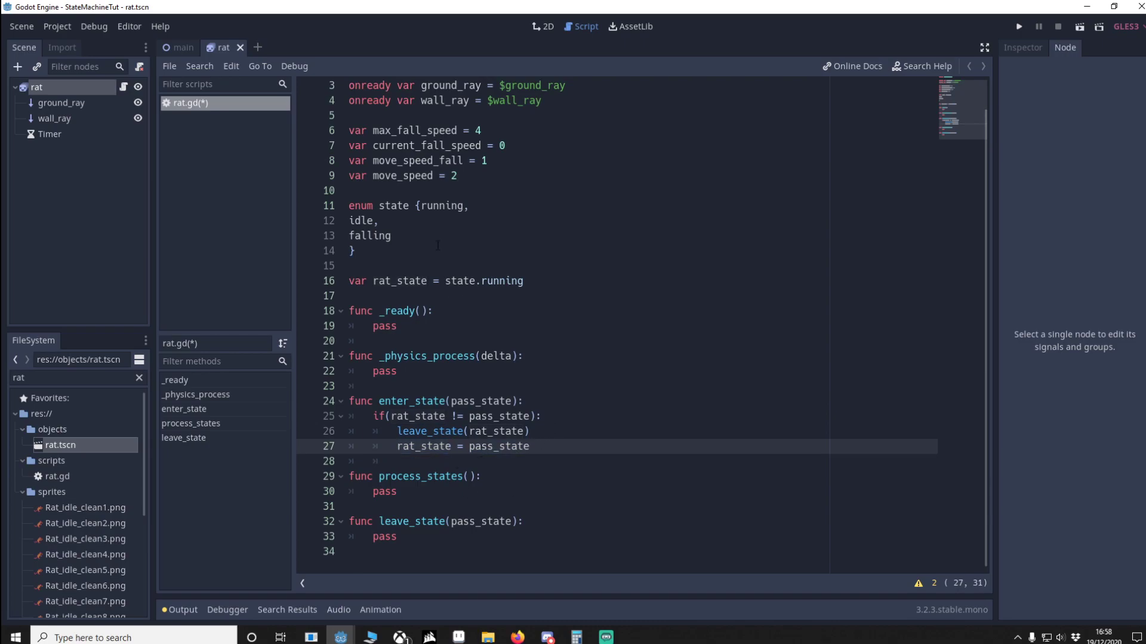
- Relate the enum's running, falling and idle states to the process_states function
double_click(444, 205)
drag(349, 236, 394, 235)
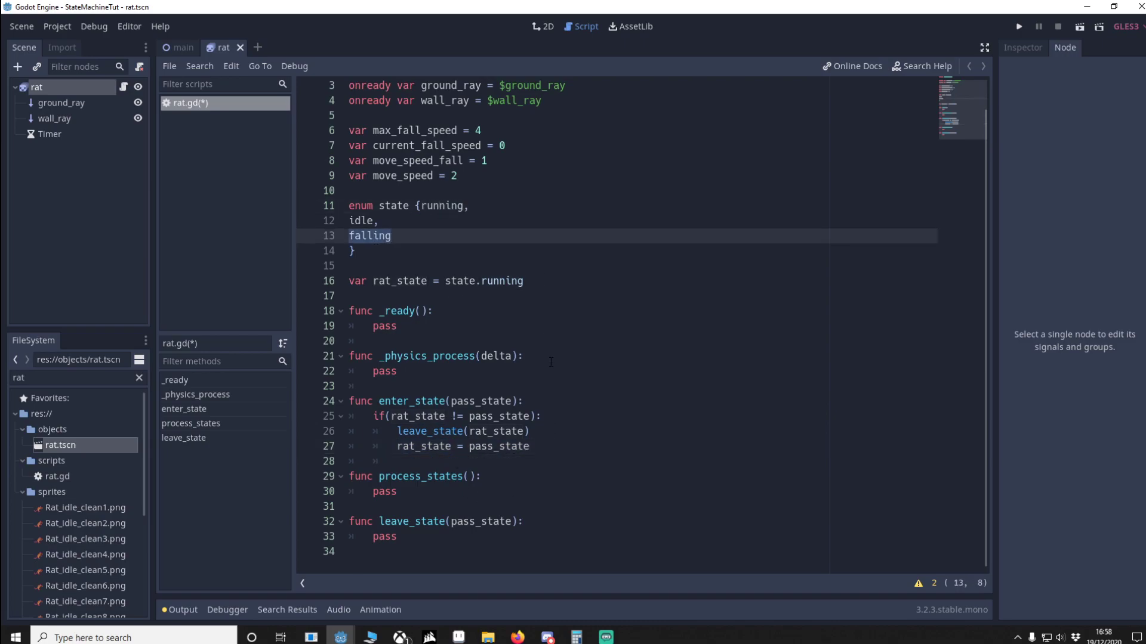
click(354, 220)
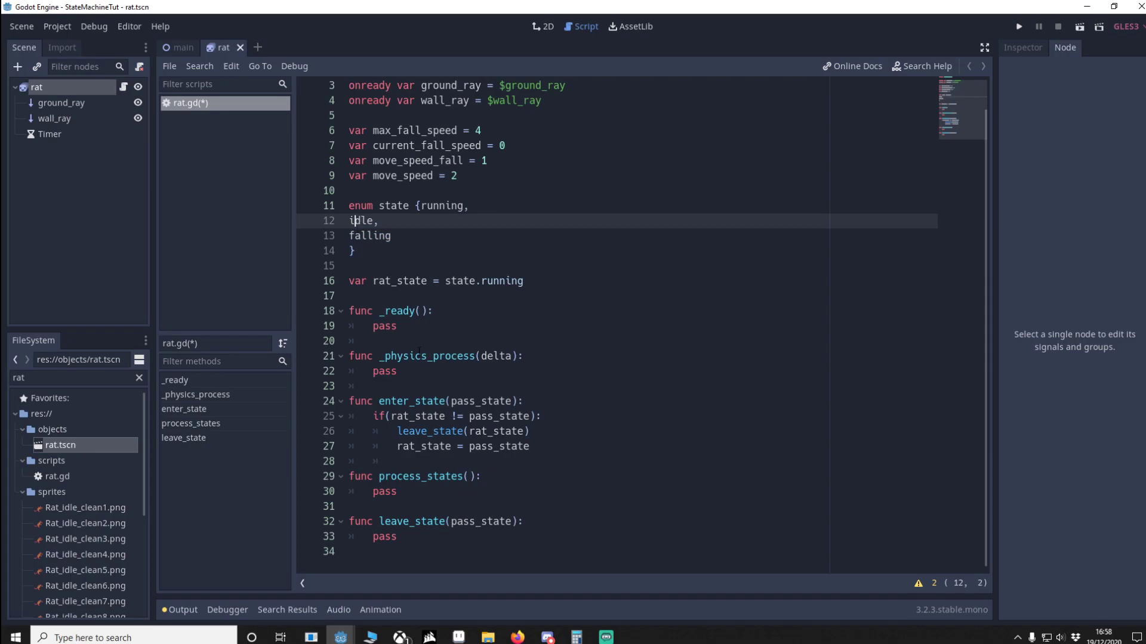
double_click(420, 476)
- Add state checks to process_states and paste process_running and process_falling stubs after leave_state
click(482, 477)
text(if(rat_state == state.falling):)
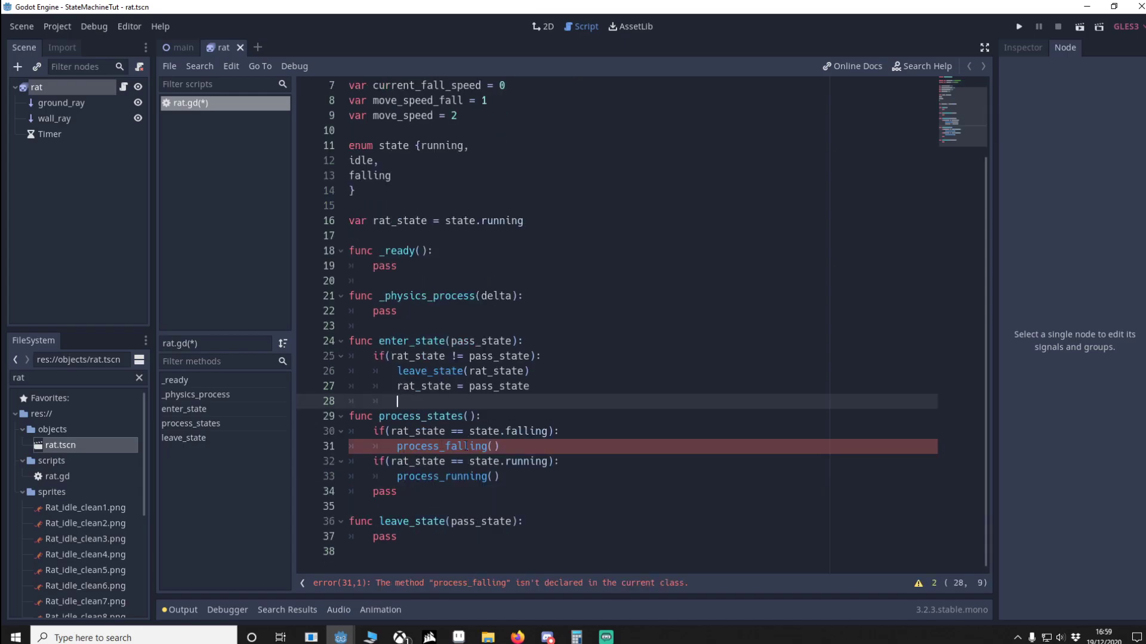
click(423, 493)
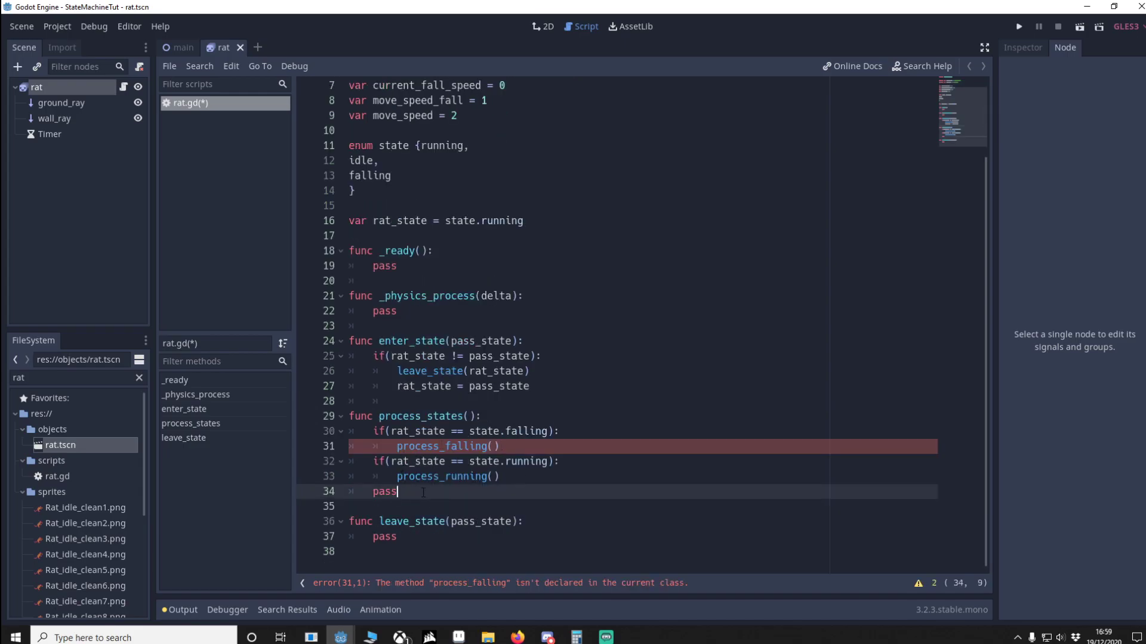
click(412, 536)
key(ctrl+v)
key(Up)
key(Up)
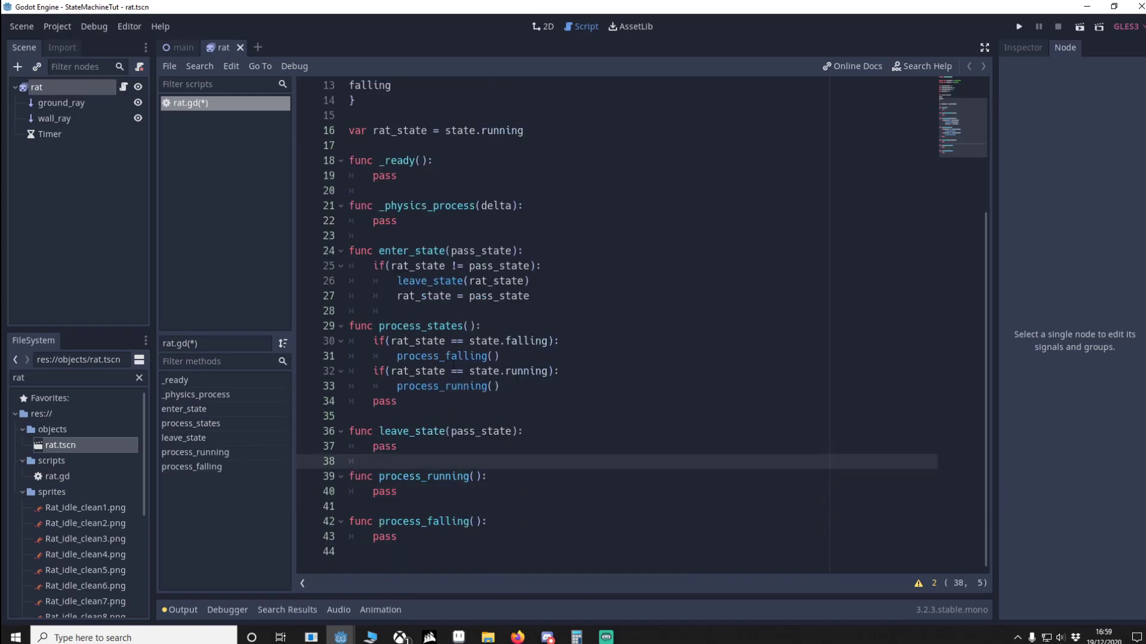
drag(379, 325, 482, 326)
key(ctrl+c)
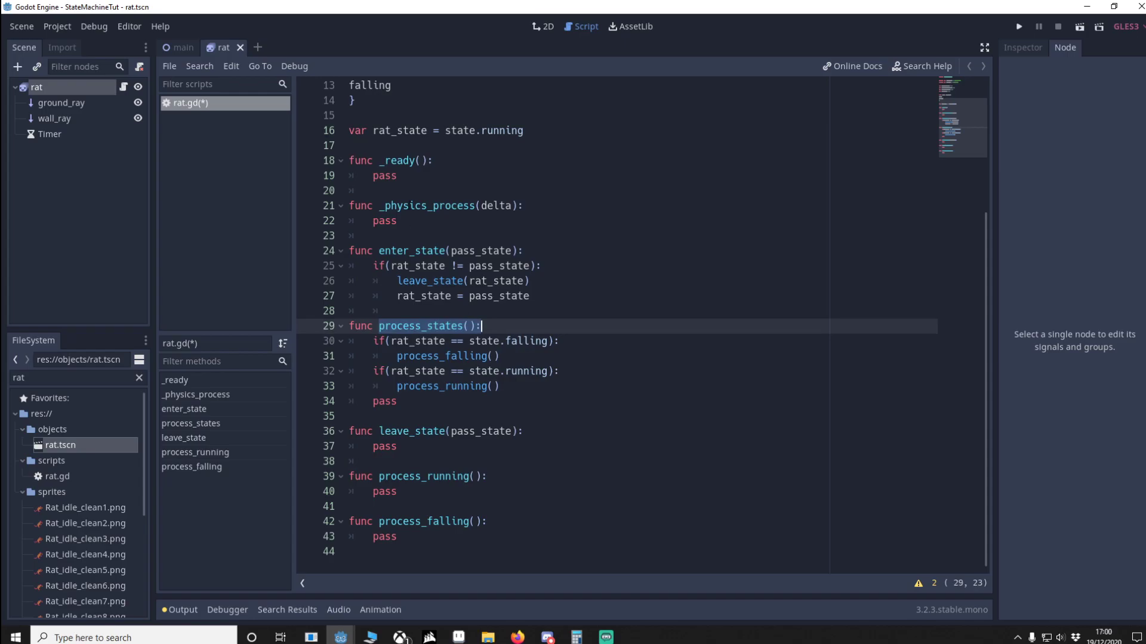
- Call process_states() inside _physics_process
click(529, 206)
key(Return)
key(ctrl+v)
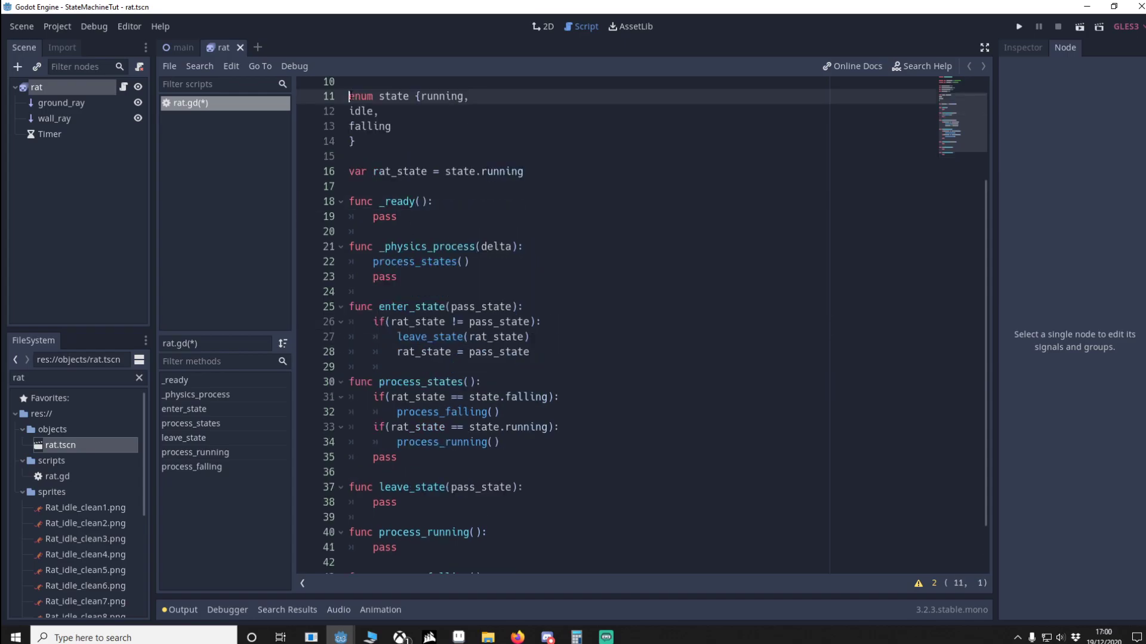
drag(349, 96, 525, 582)
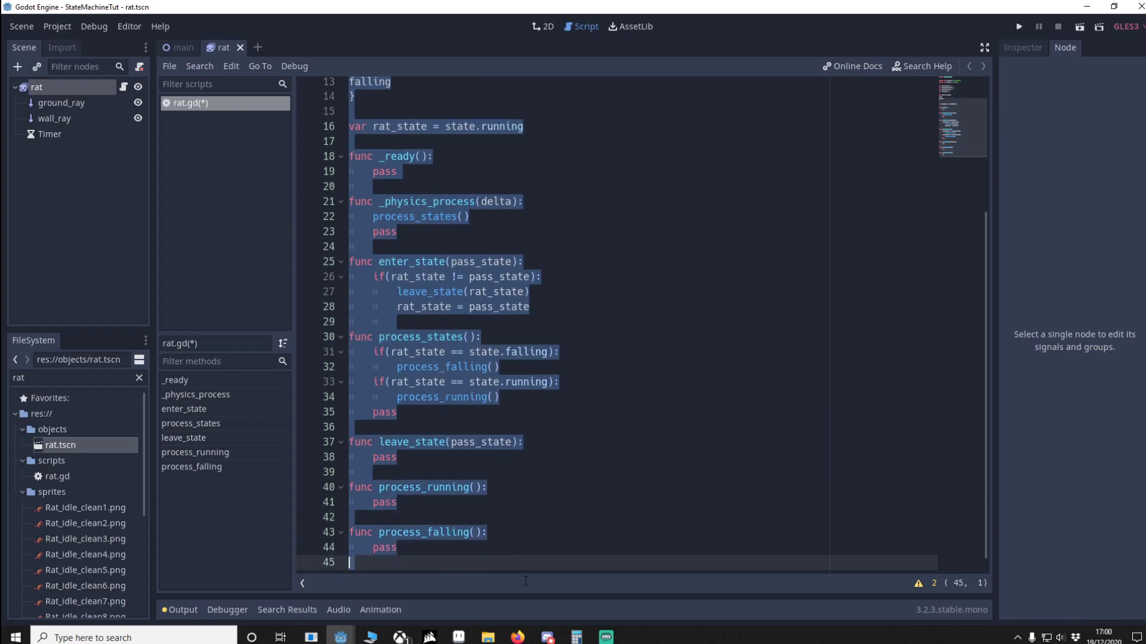
scroll(540, 442, up, 1)
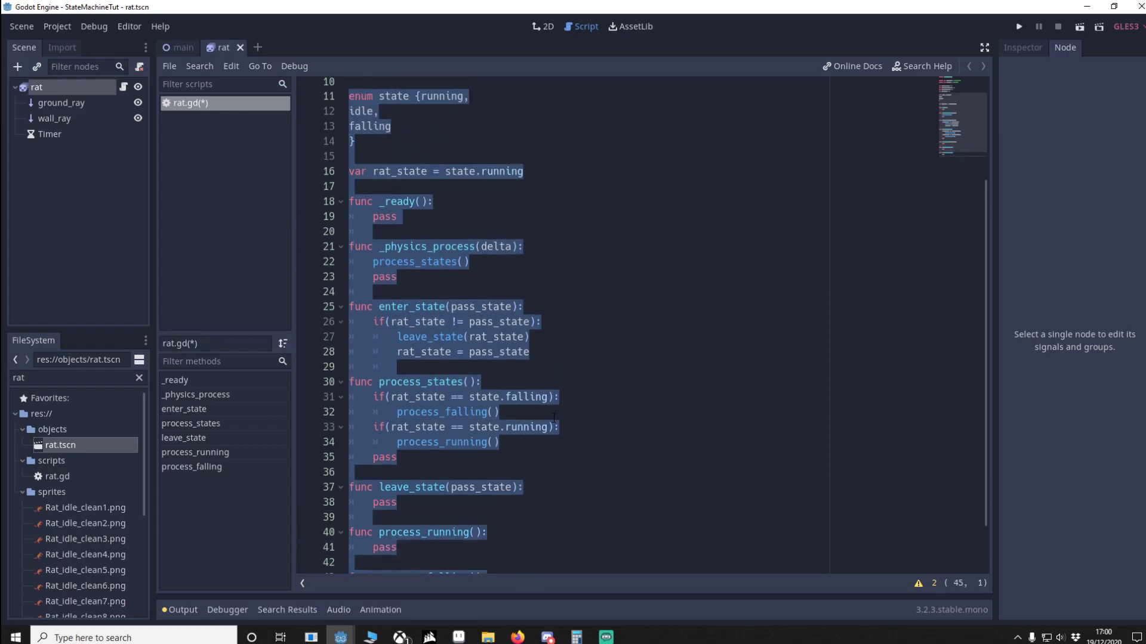
scroll(554, 419, down, 1)
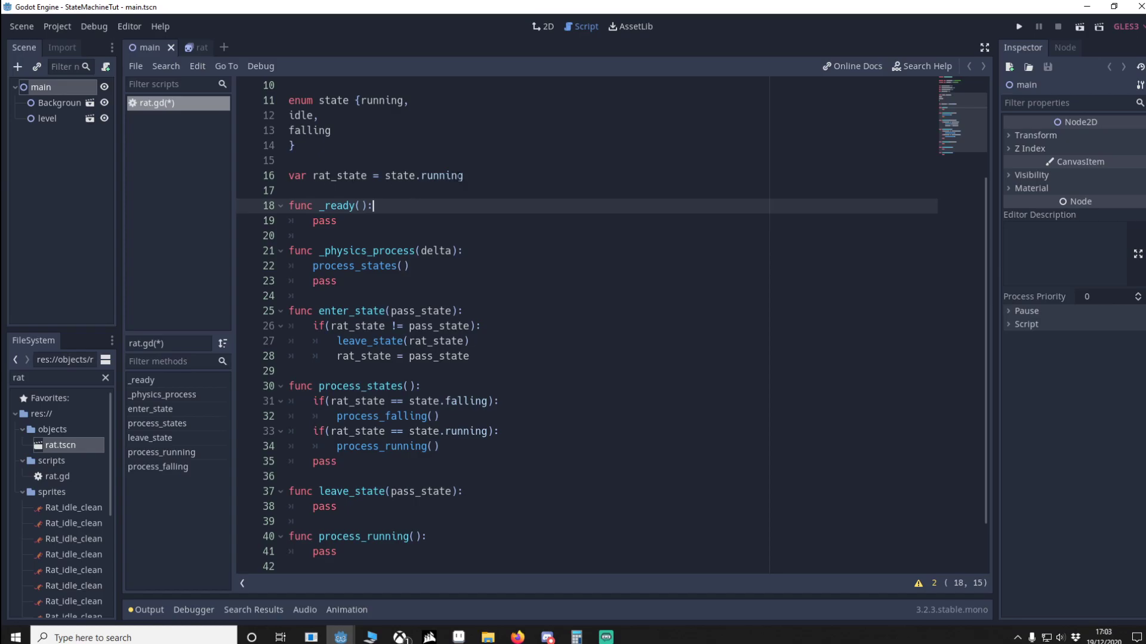
- Call enter_state with state.running inside _ready
drag(464, 176, 385, 176)
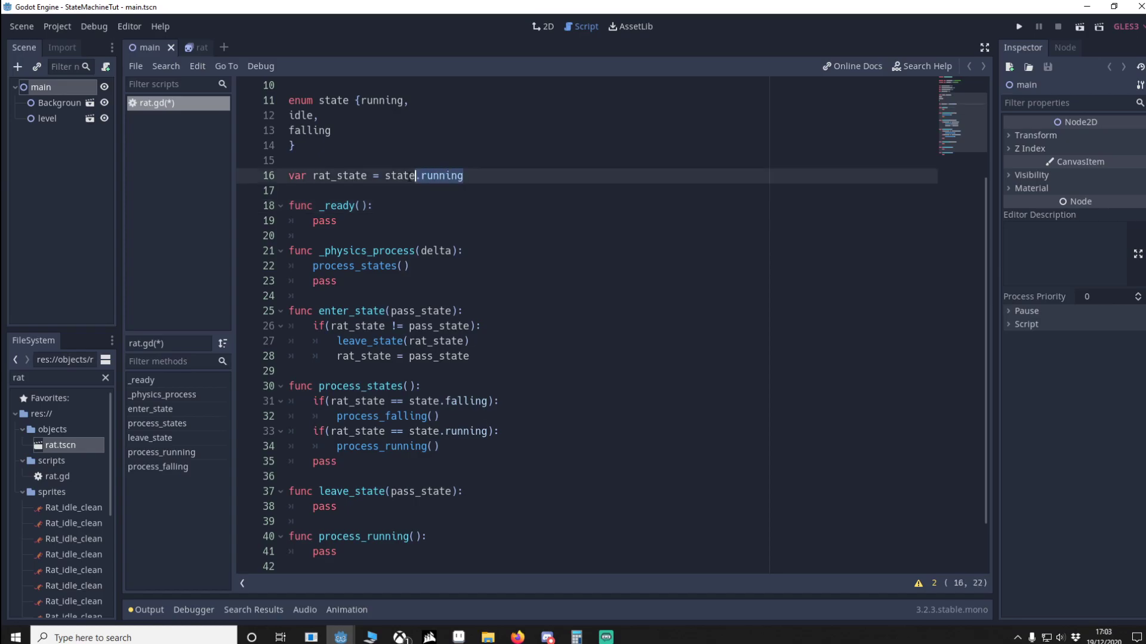
click(391, 207)
key(Return)
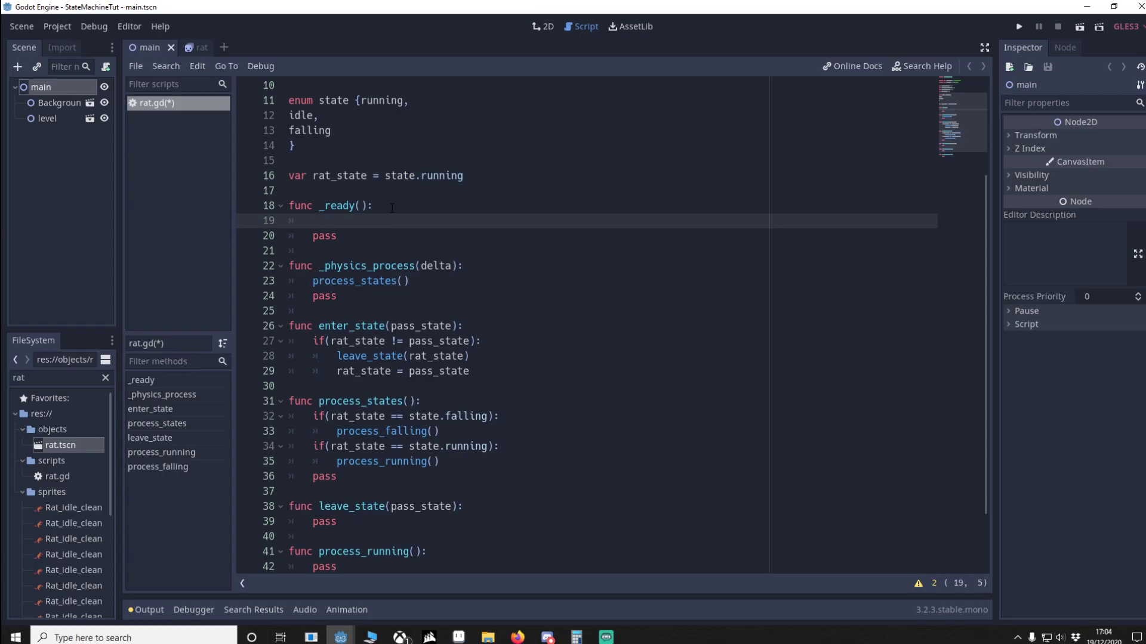
text(enter_state(state)
text(.run)
key(Return)
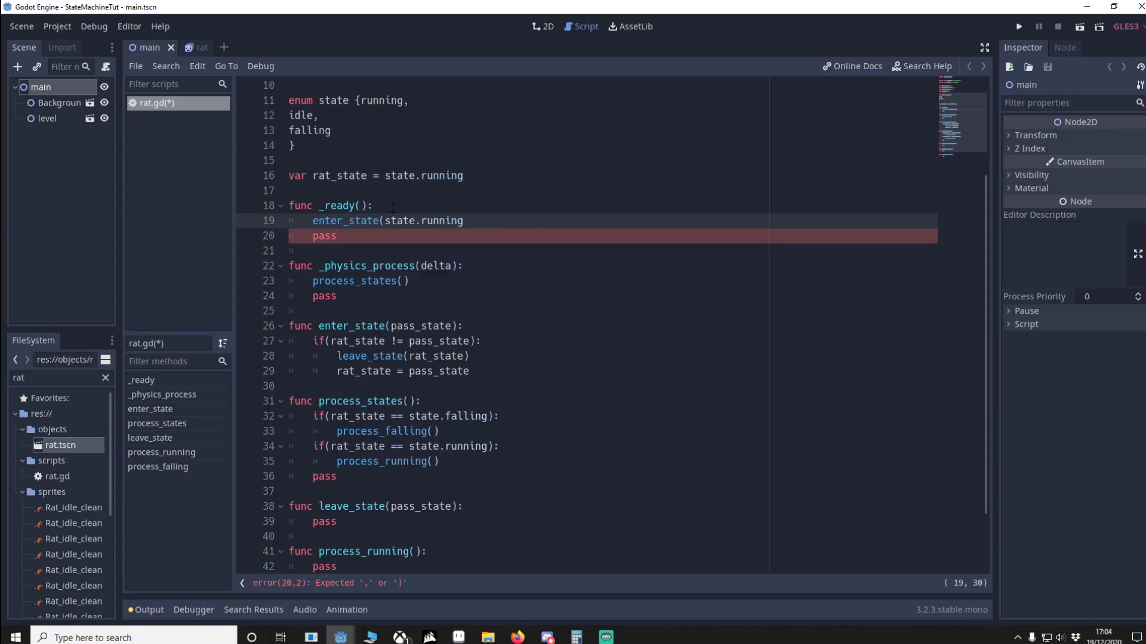
text())
click(381, 220)
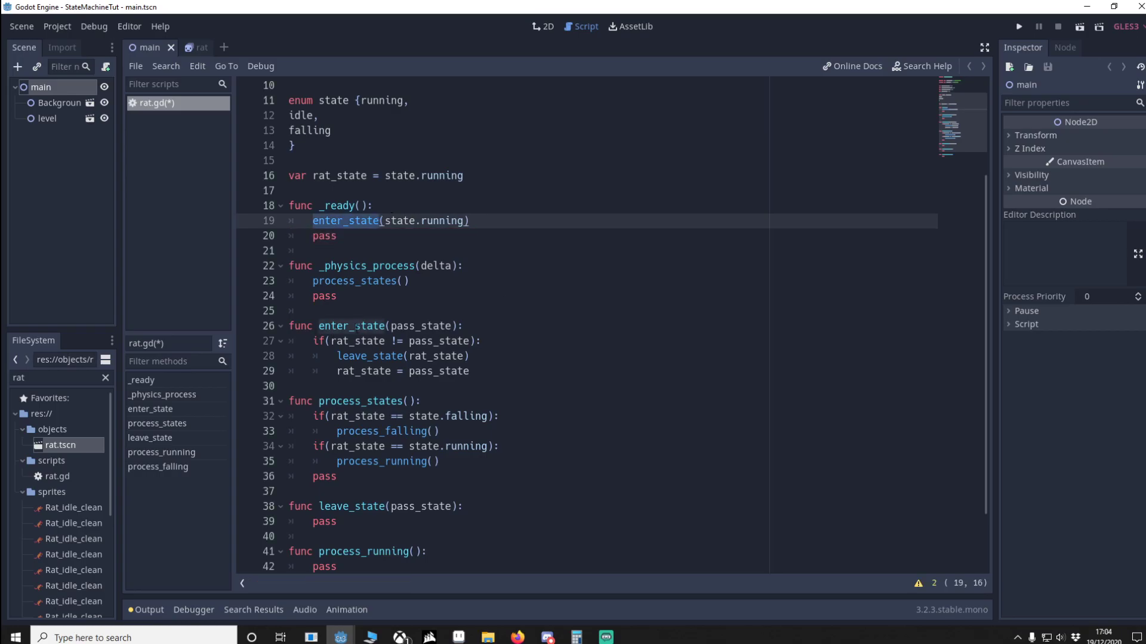
- Add a running block to enter_state: play("run") and $Timer.start(rand_range(0.5, 1.5))
click(498, 369)
key(Return)
key(Return)
text(if(pass_state == state.running): 		play("run") 		$Timer.start(rand_range(0.5,1.5)))
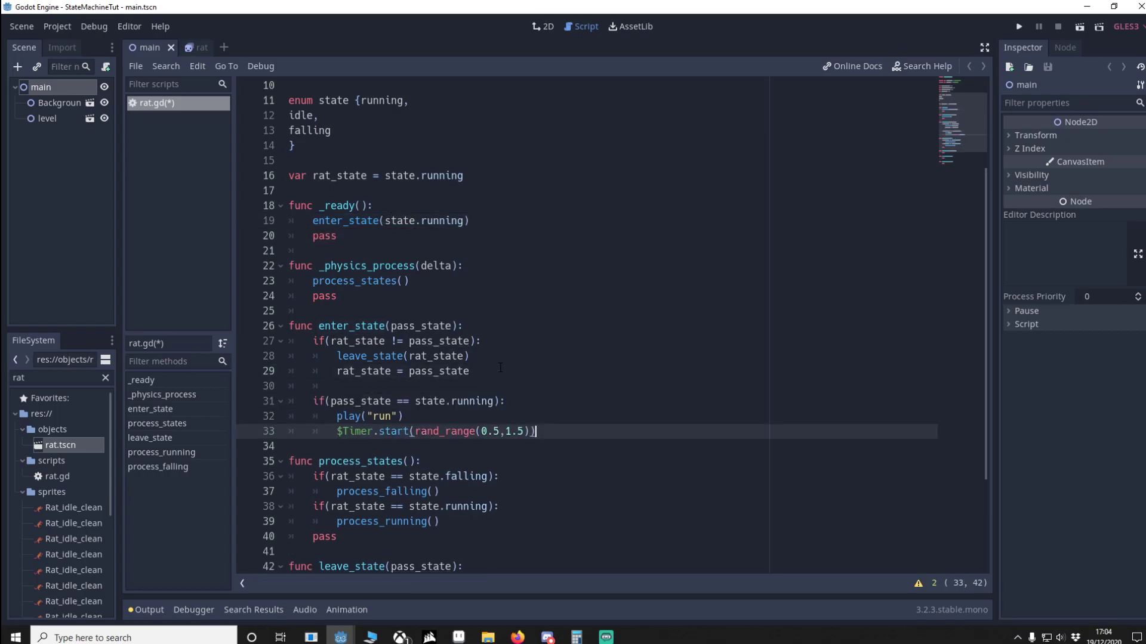
scroll(500, 368, up, 1)
scroll(448, 340, down, 2)
click(420, 281)
double_click(421, 281)
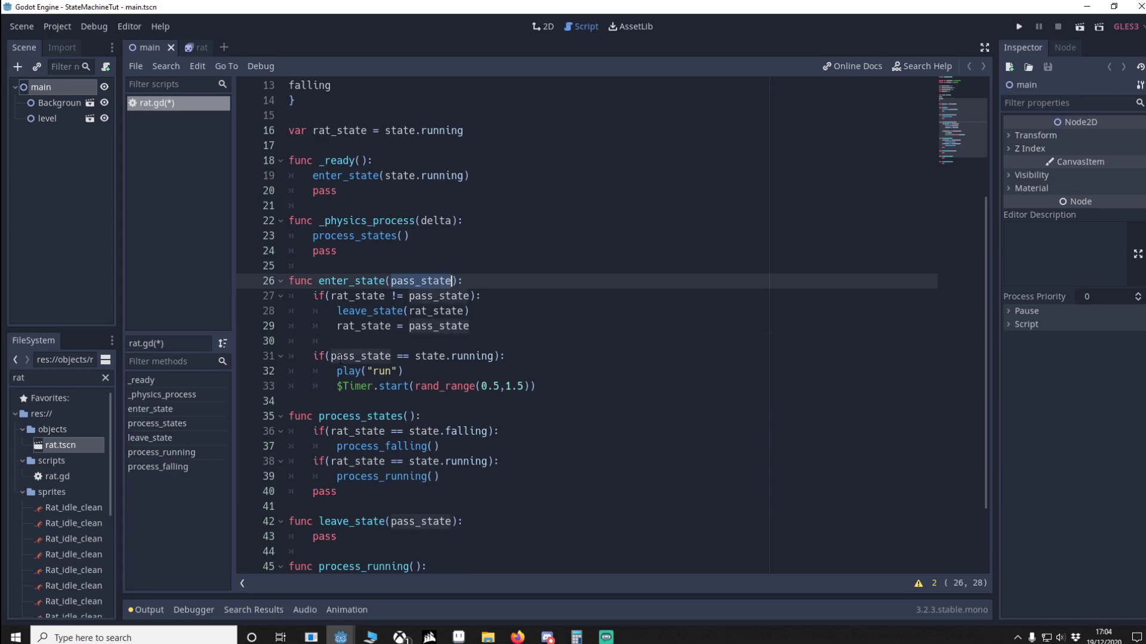
drag(416, 357, 489, 356)
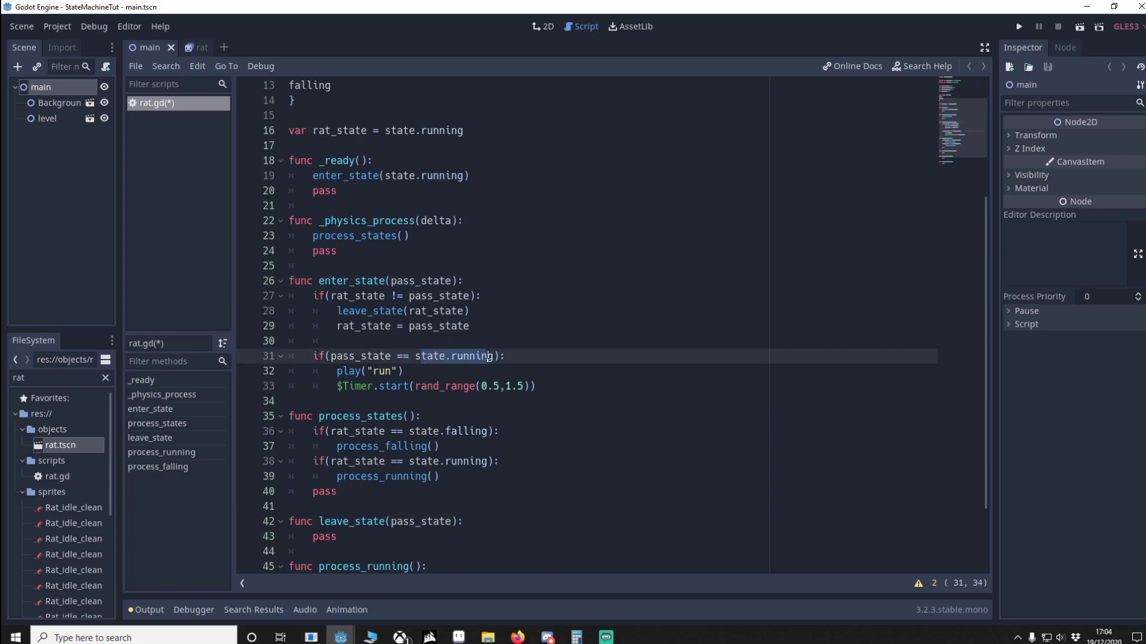
double_click(347, 371)
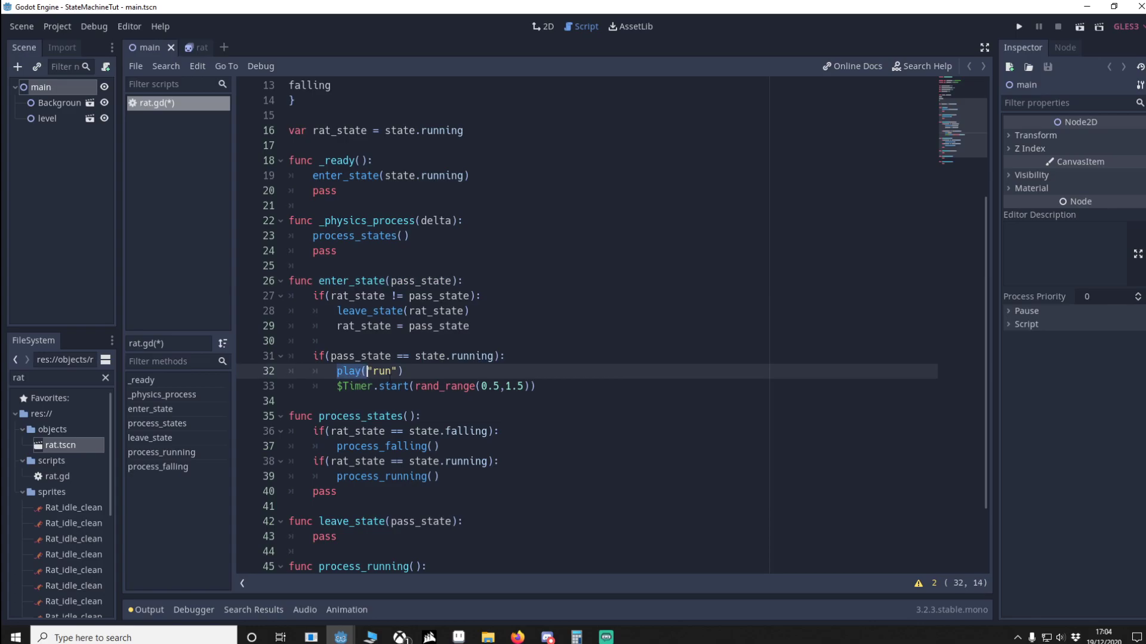
click(403, 371)
drag(337, 386, 368, 386)
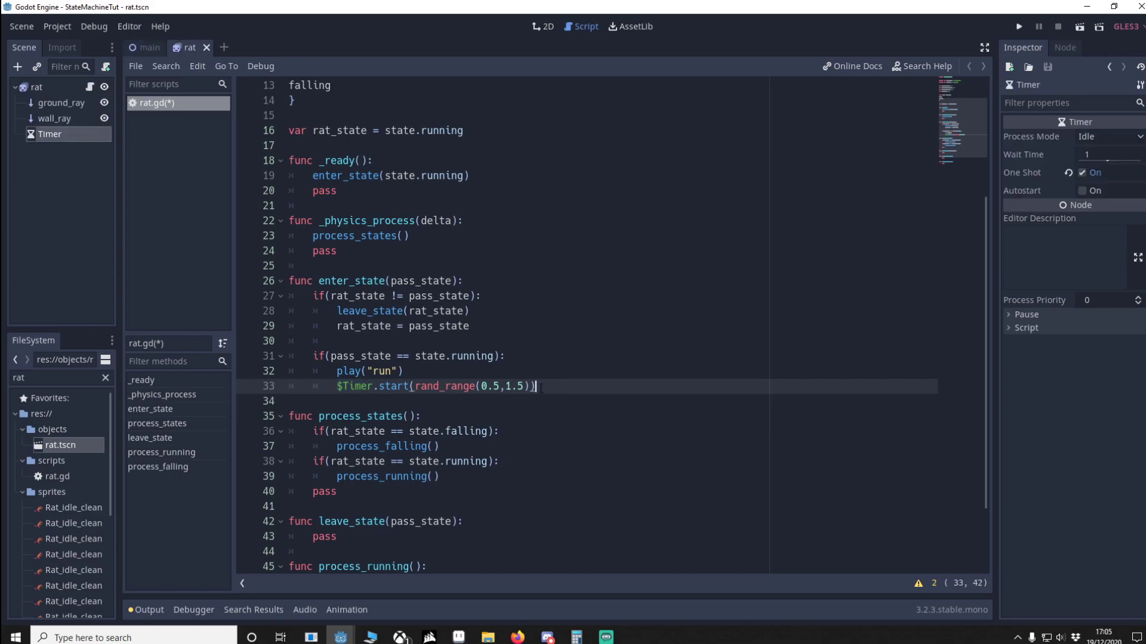
- Connect the rat's Timer timeout() signal to rat.gd, generating _on_Timer_timeout
drag(536, 386, 338, 386)
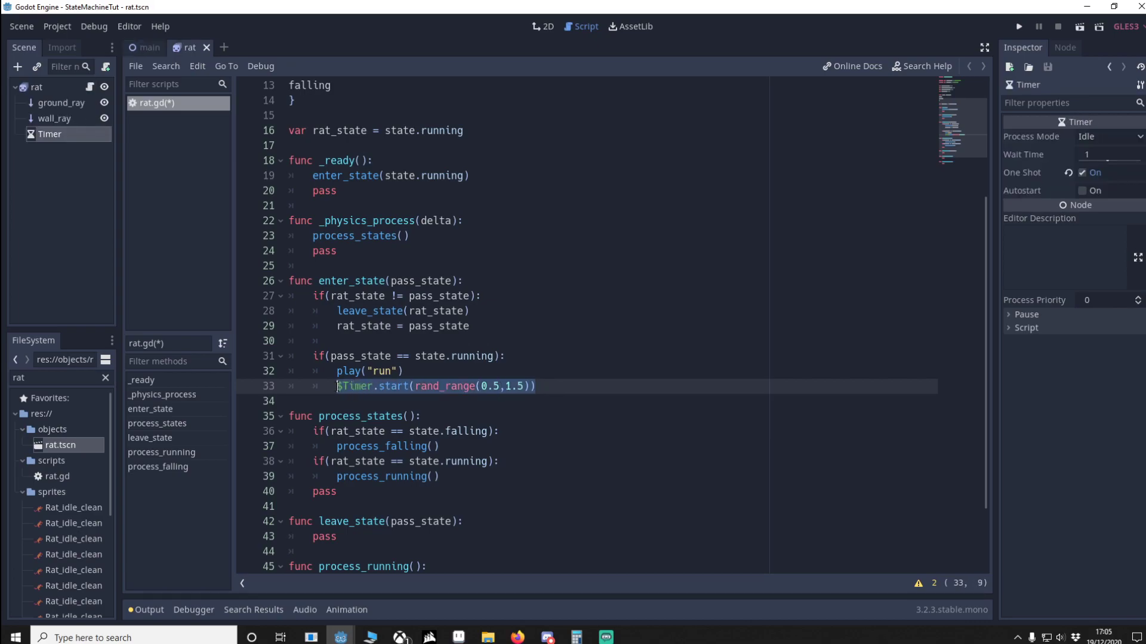
click(50, 136)
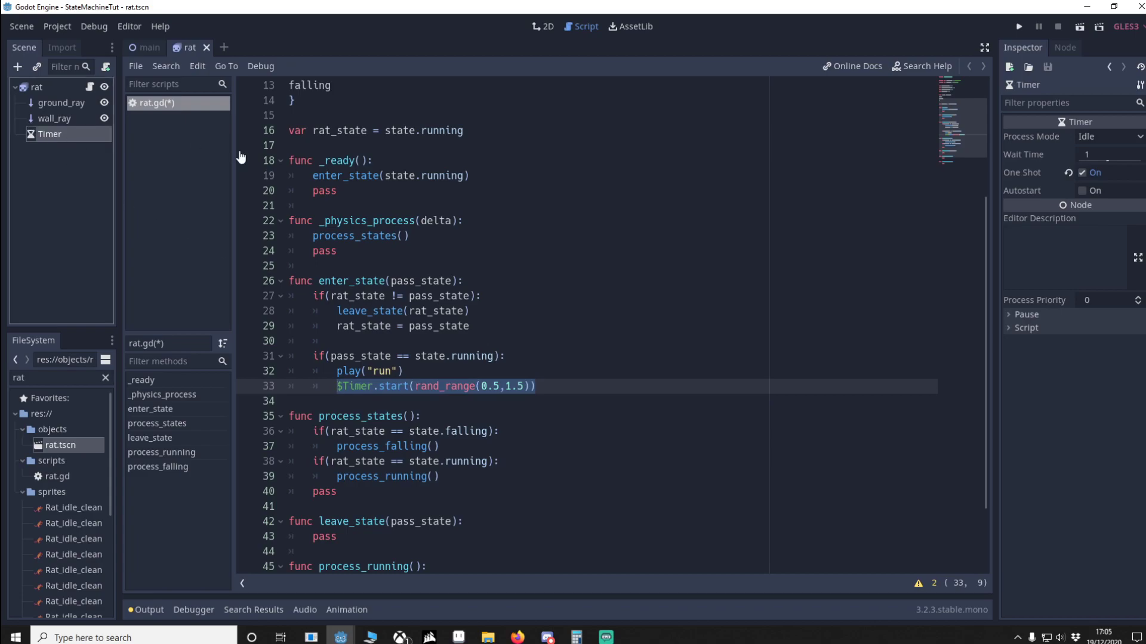
click(1064, 47)
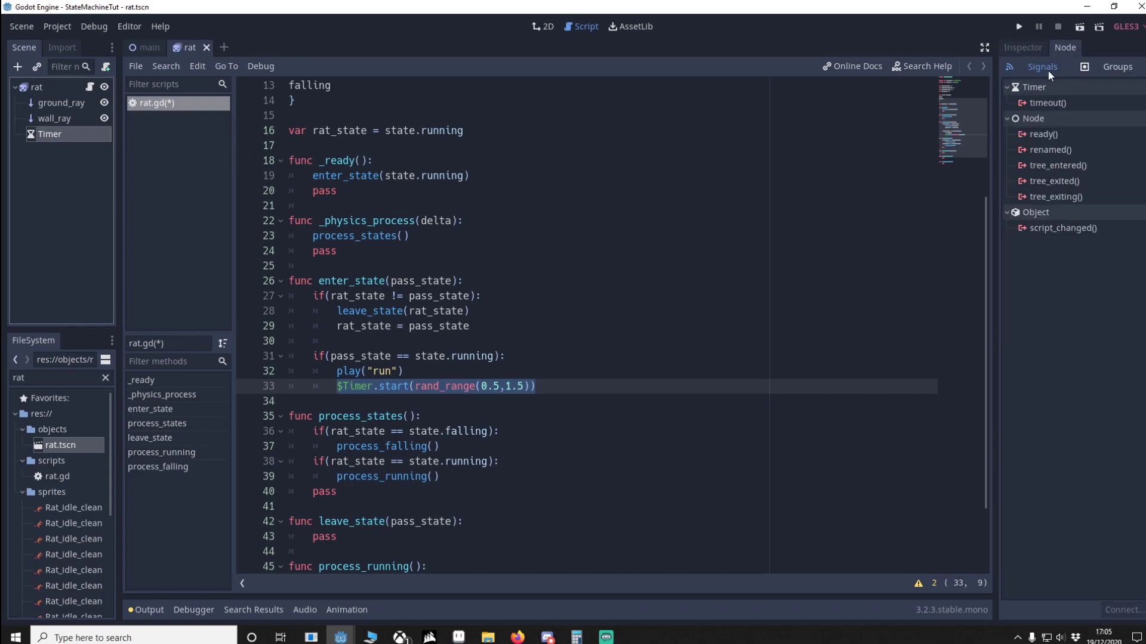
click(1049, 102)
double_click(1050, 102)
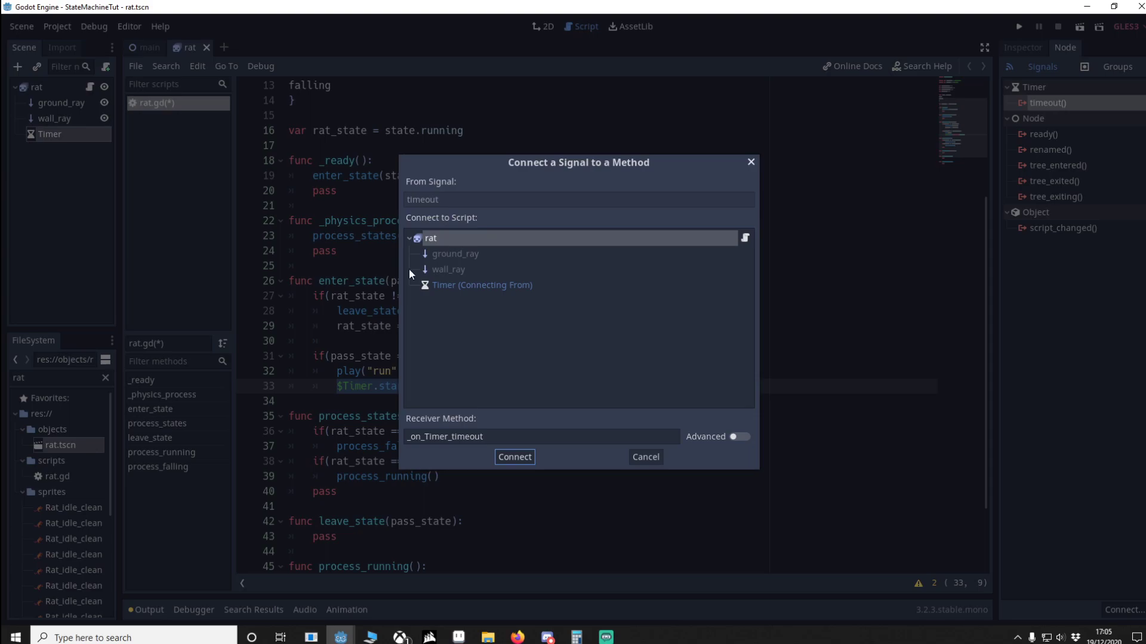
click(517, 457)
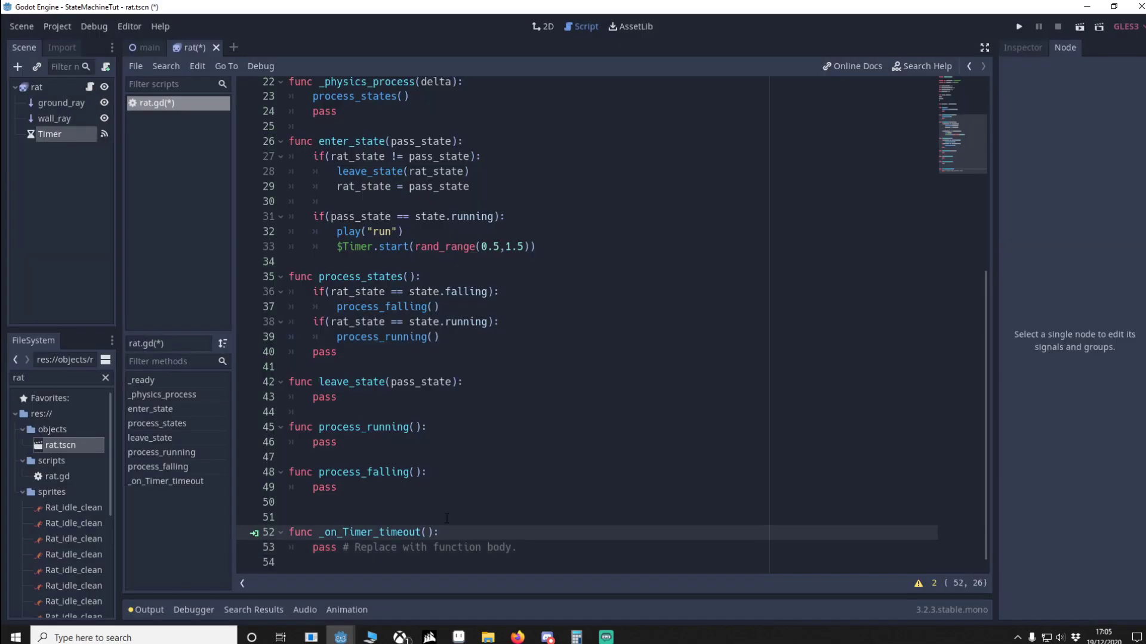
- Write if(ground_ray.is_colliding()): enter_state(state.idle) inside _on_Timer_timeout
key(Tab)
text(if(ground_ray.is_colliding()):)
key(Return)
text(enter_state(state.idle))
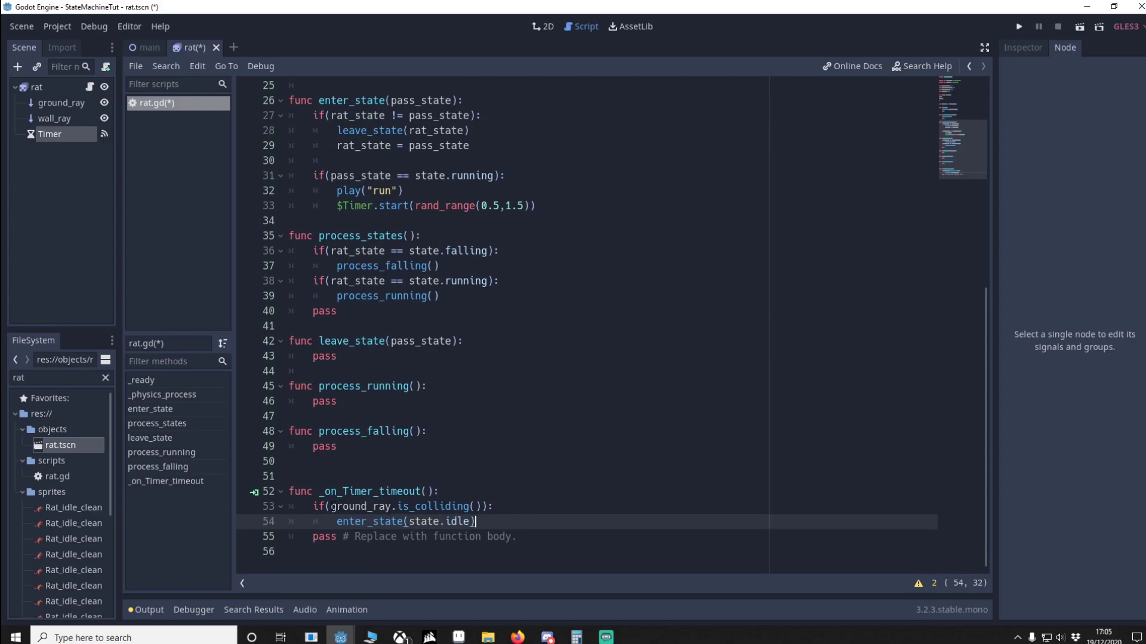
key(Up)
key(End)
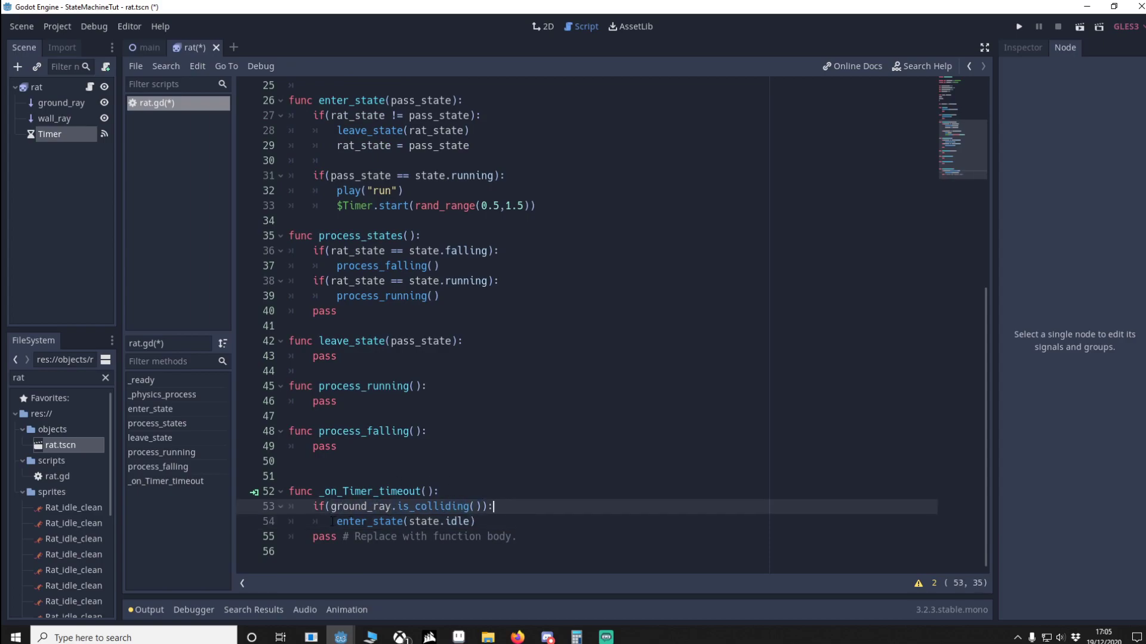
drag(335, 521, 374, 521)
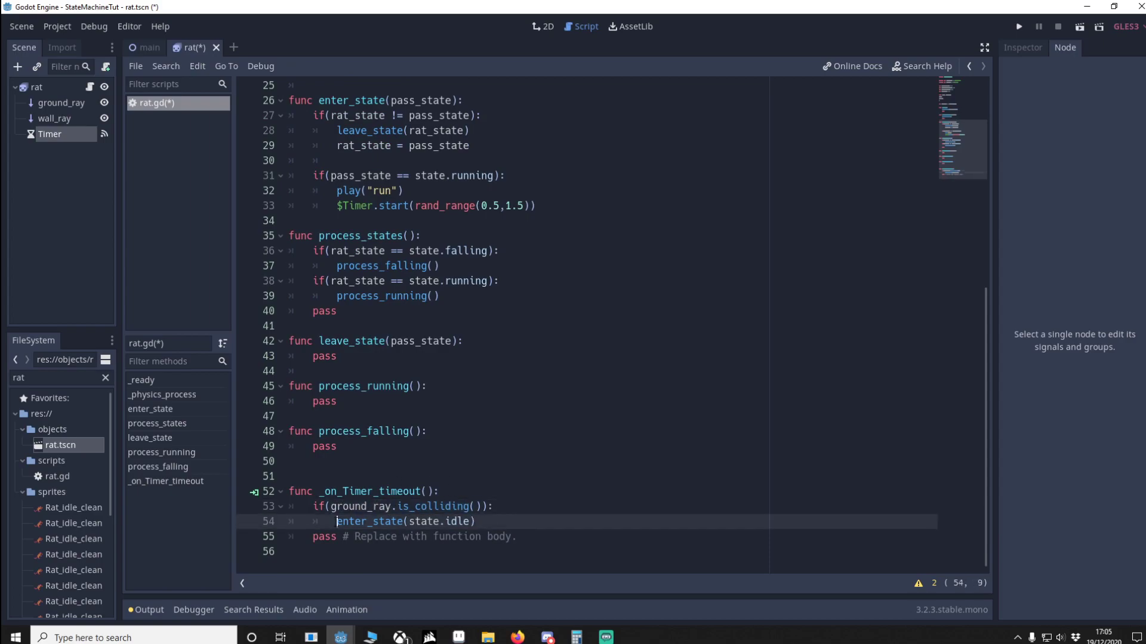
click(475, 521)
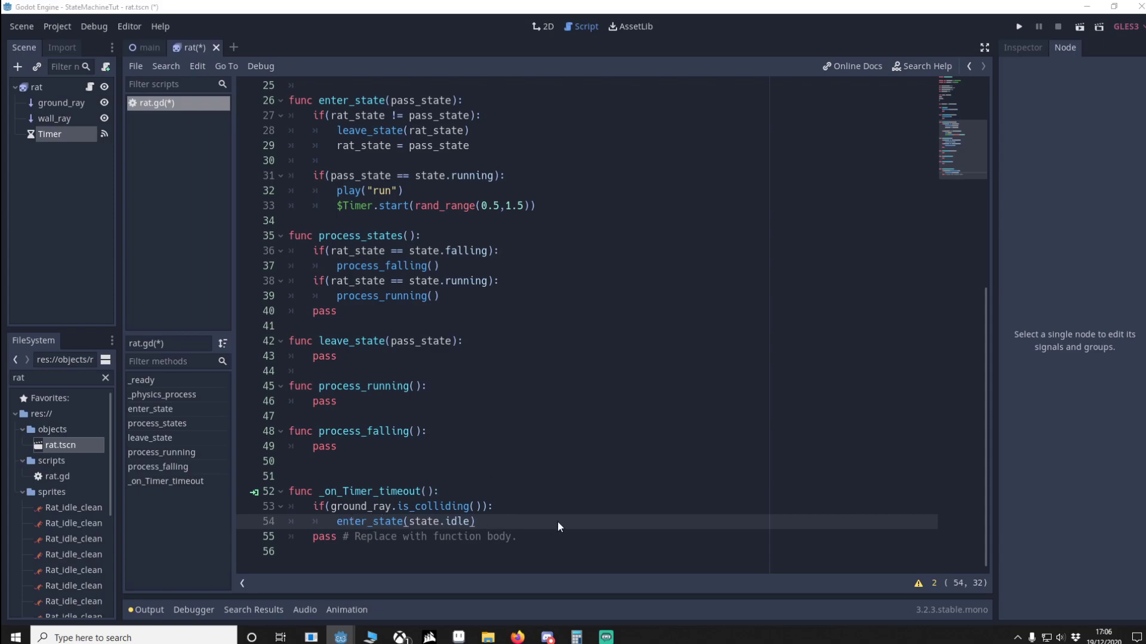
- Paste running logic: fall without ground_ray, flip scale.x at walls, add move_speed * scale.x
click(445, 386)
key(Return)
text(if(!ground_ray.is_colliding()): 		enter_state(state.falling) 	 	if(wall_ray.is_colliding()): 		scale.x *= -1 	 	global_position.x += move_speed * scale.x)
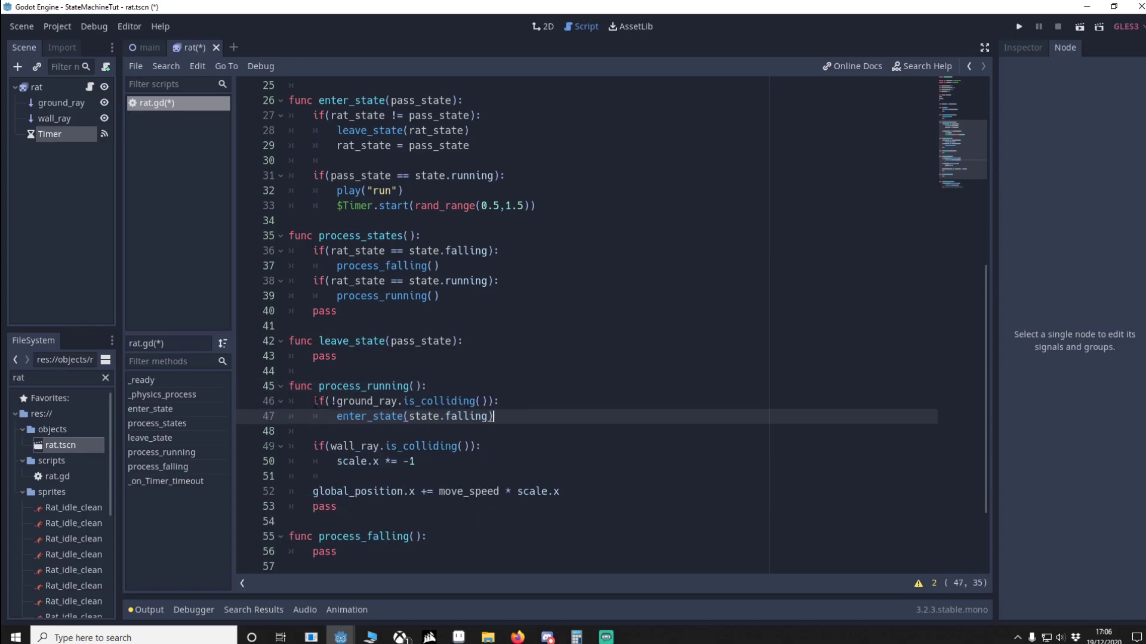
drag(493, 416, 404, 416)
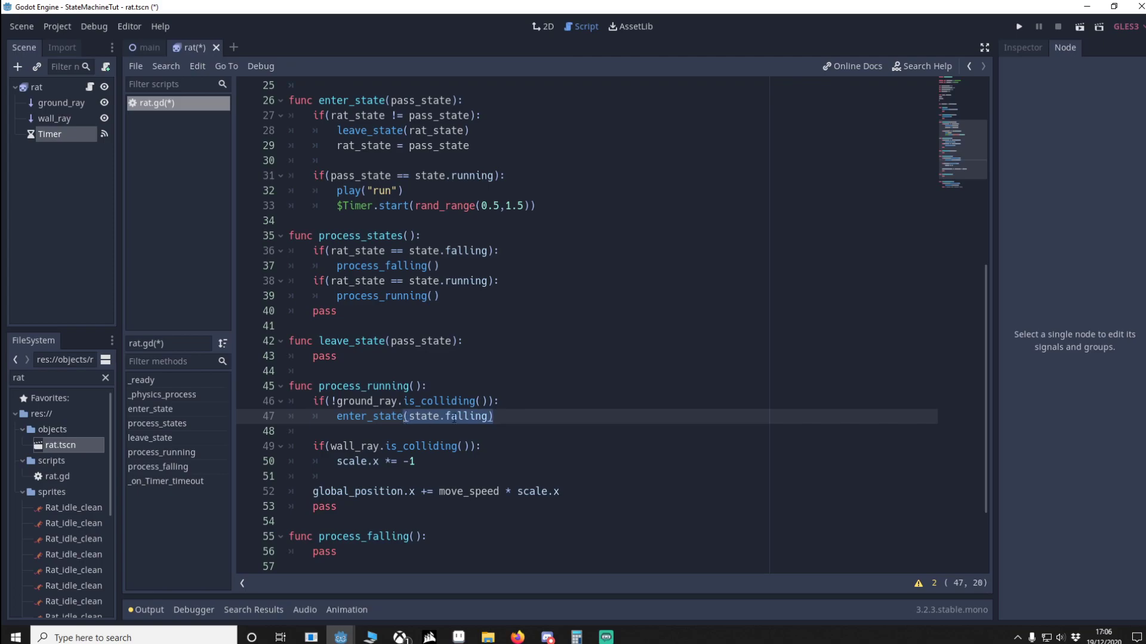
scroll(509, 422, down, 1)
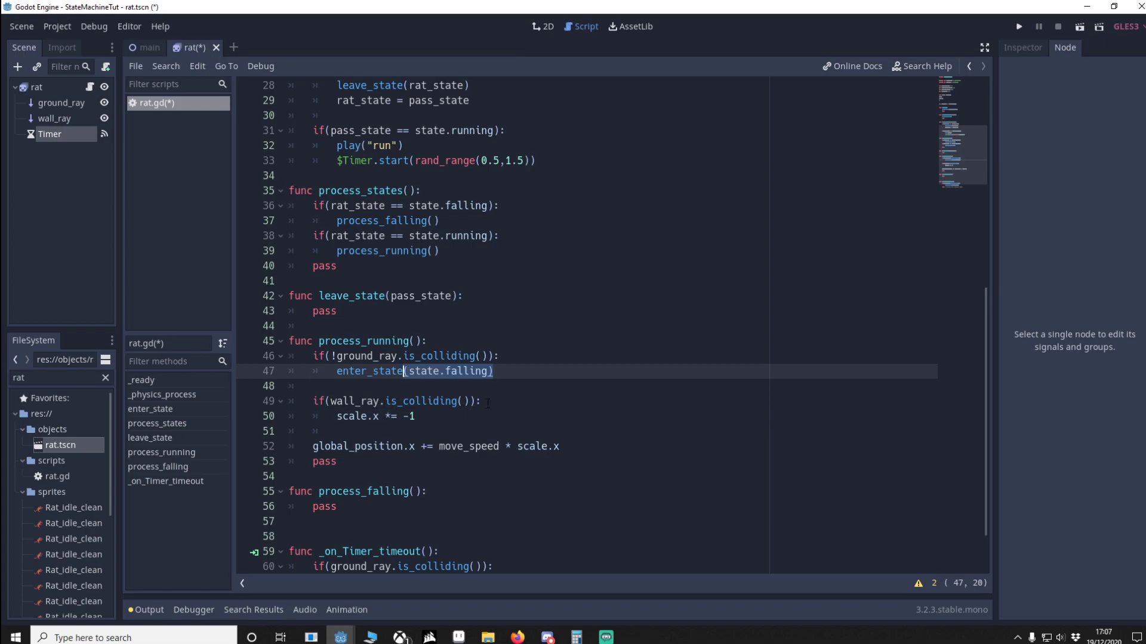
click(376, 416)
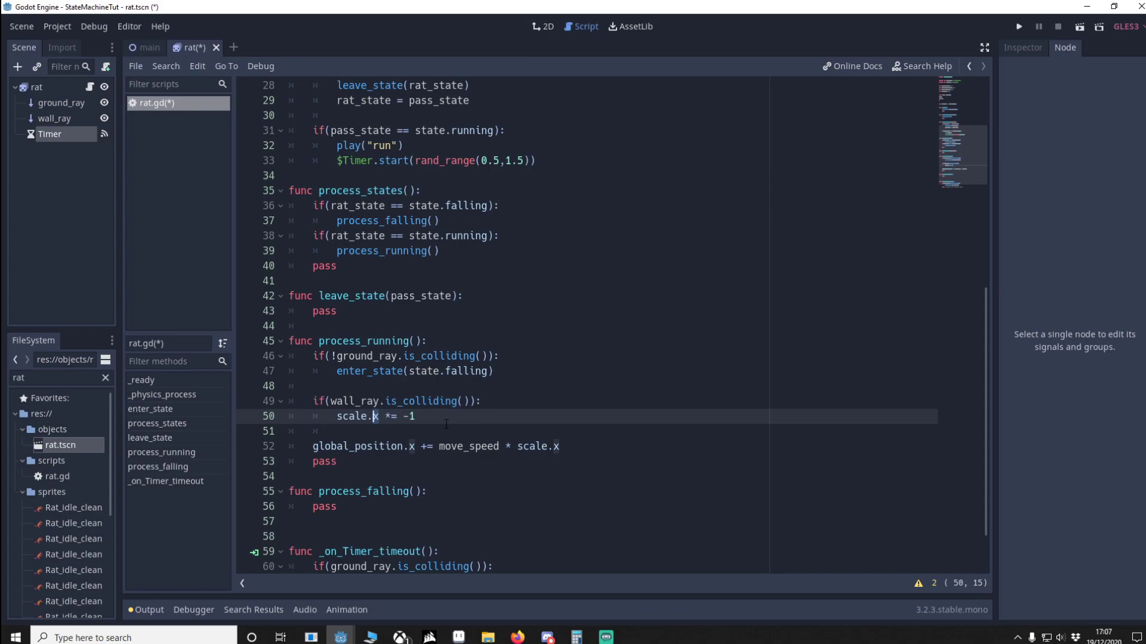
click(398, 446)
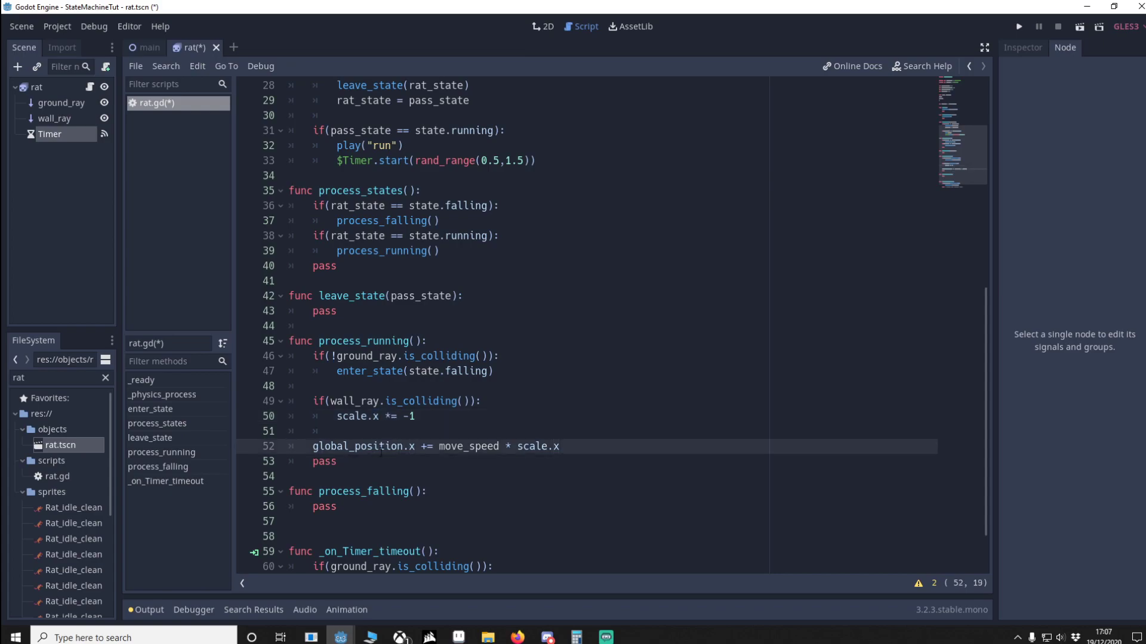
drag(439, 446, 516, 446)
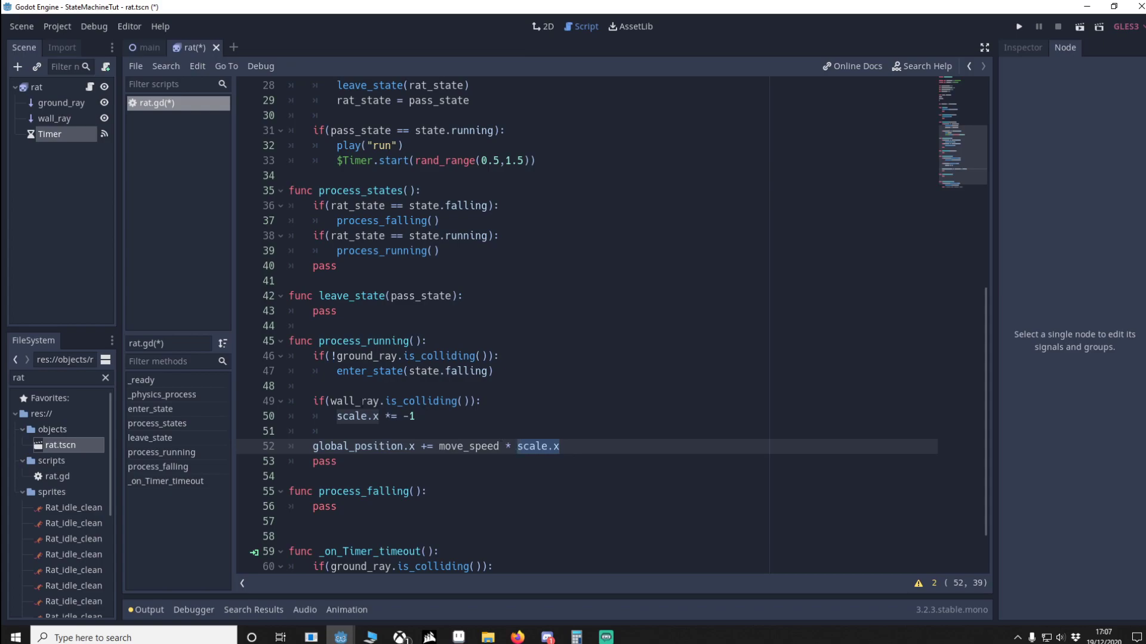
click(362, 401)
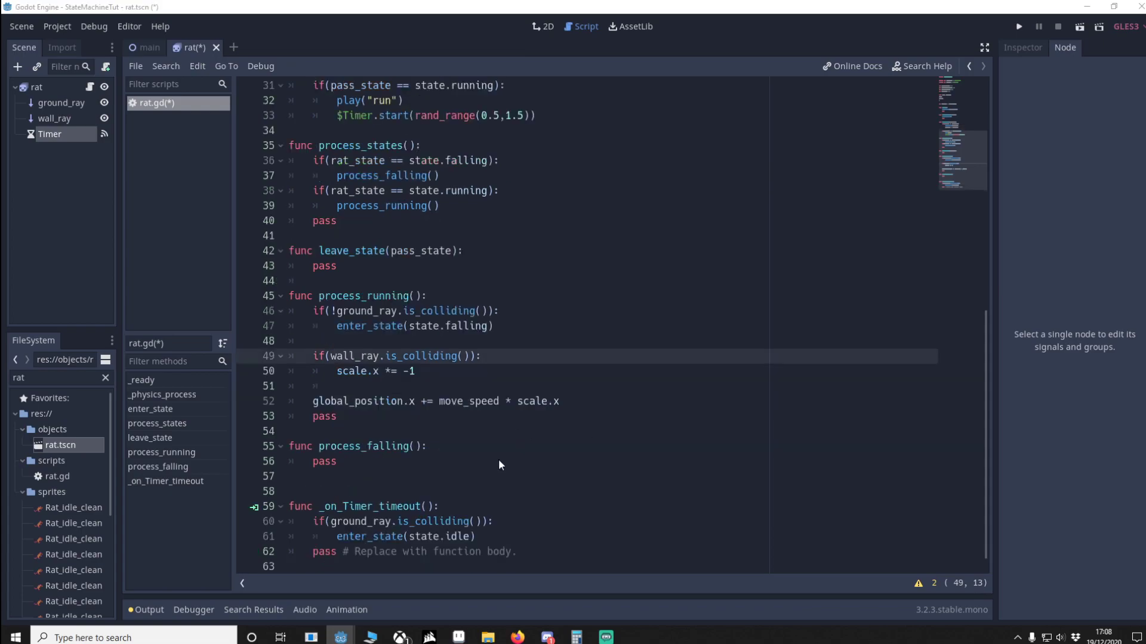
scroll(501, 465, down, 2)
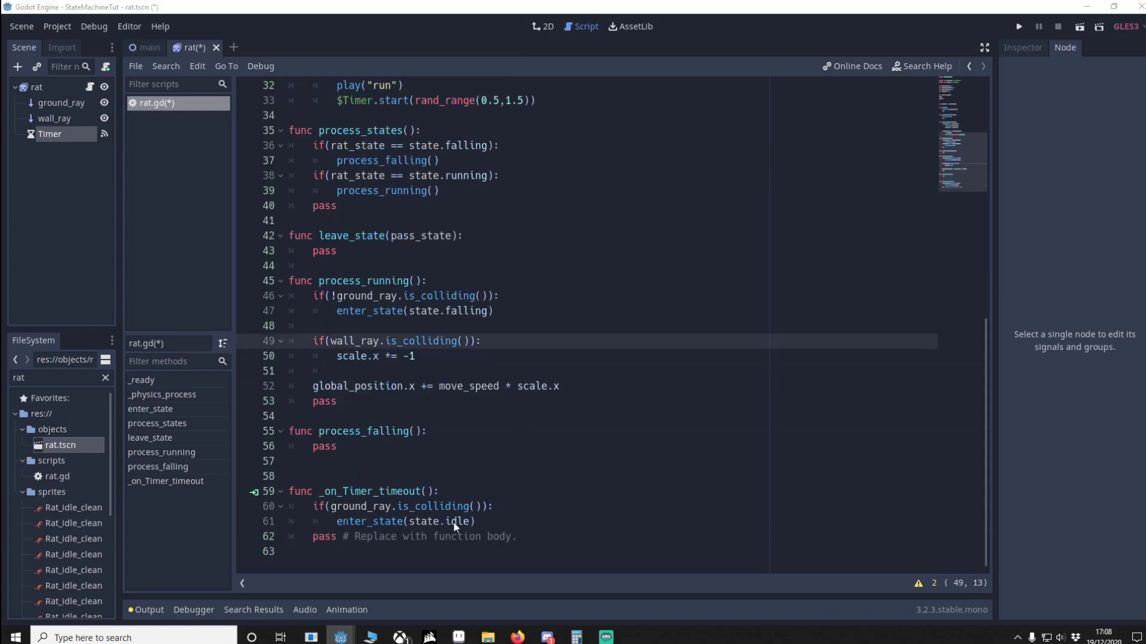
ctrl+click(390, 525)
scroll(546, 323, up, 4)
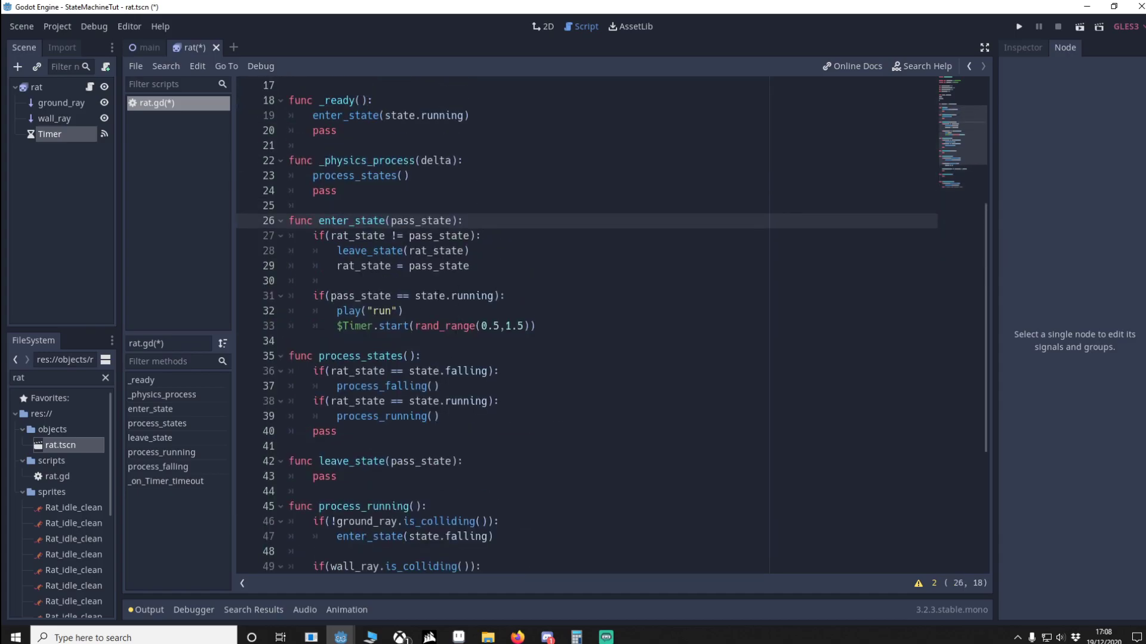
- Paste an idle branch into enter_state choosing idleclean or idlestand via rand_range(0,2)
click(547, 323)
key(Return)
key(Return)
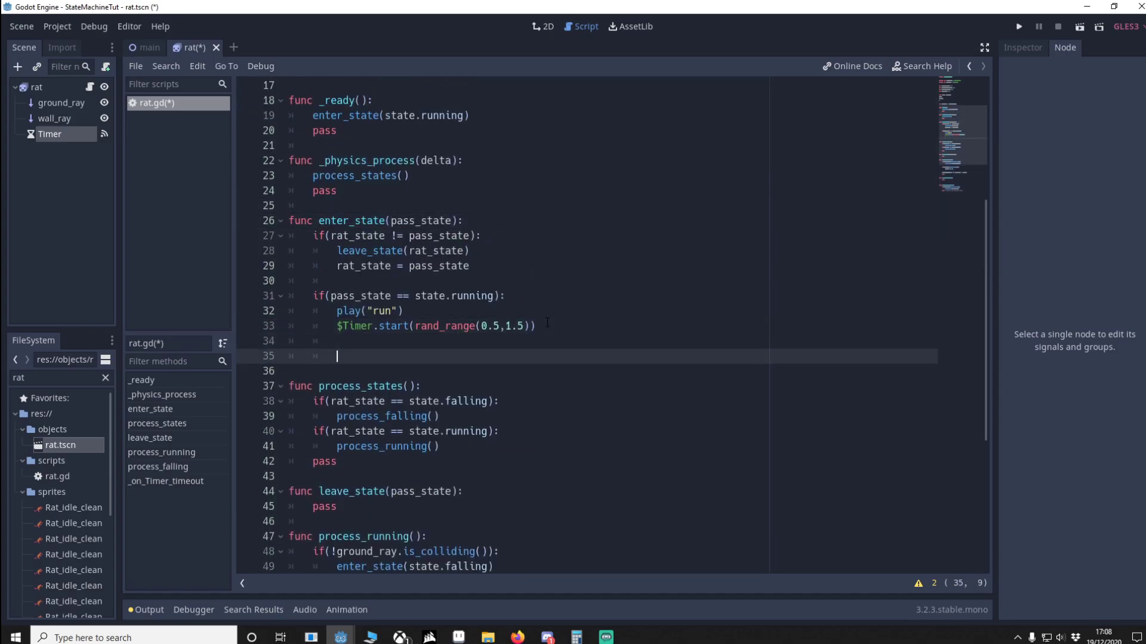
text(if(pass_state == state.idle): 		if(rand_range(0,2) > 1): 			play("idleclean") 		else: 			play("idlestand"))
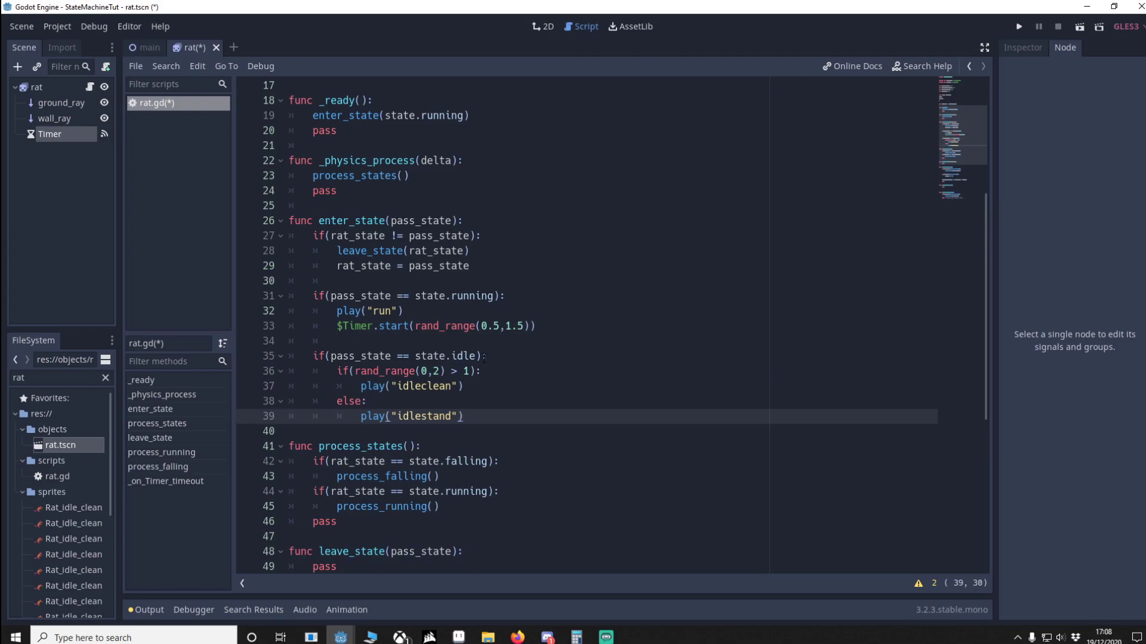
click(482, 357)
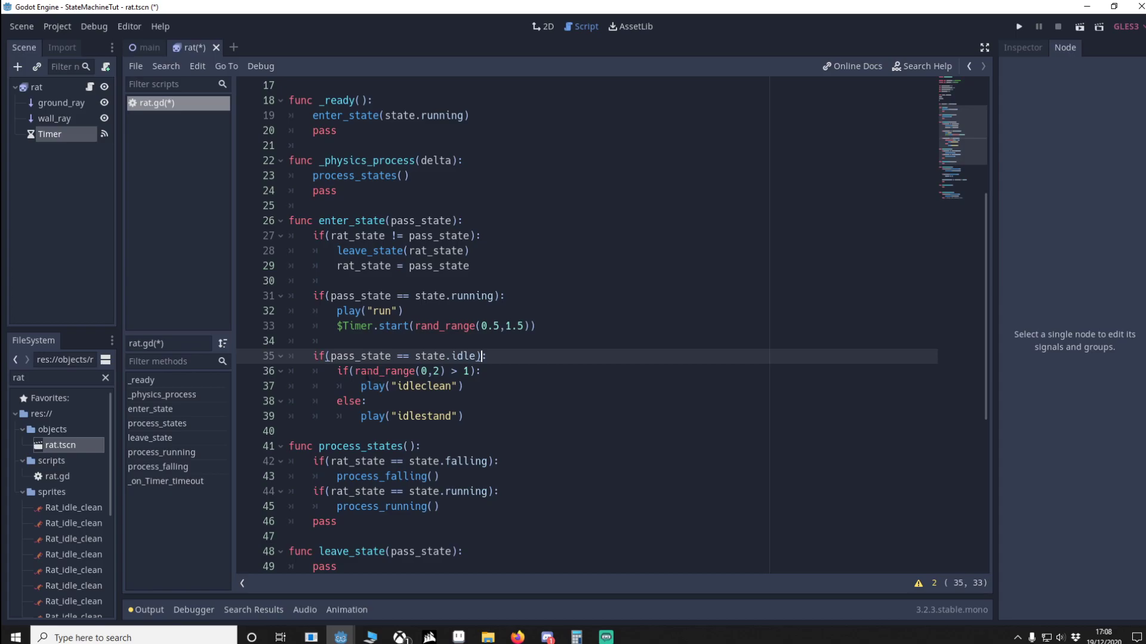
scroll(489, 371, down, 1)
click(490, 371)
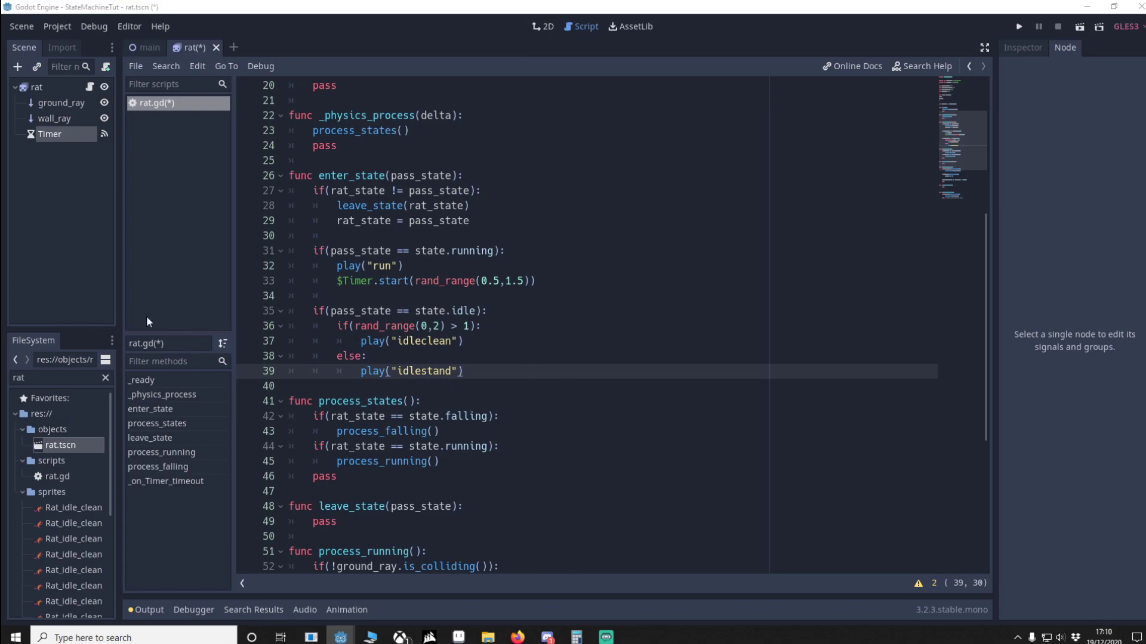
scroll(483, 434, down, 6)
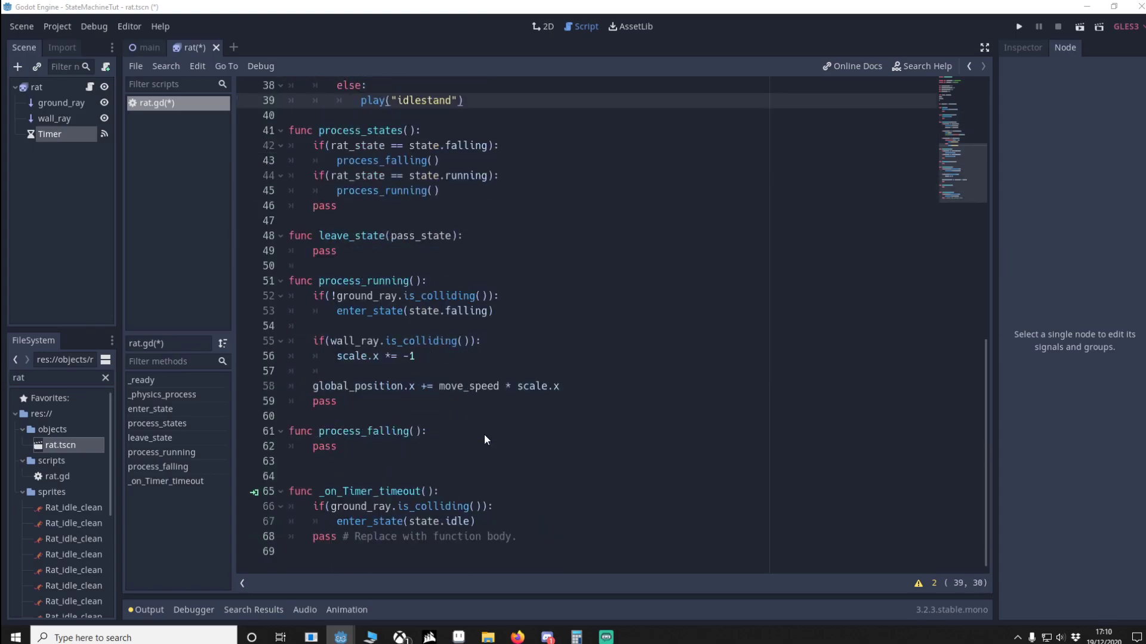
- Paste the falling movement code into process_falling, using move_speed_fall and scale.x
click(458, 431)
key(Return)
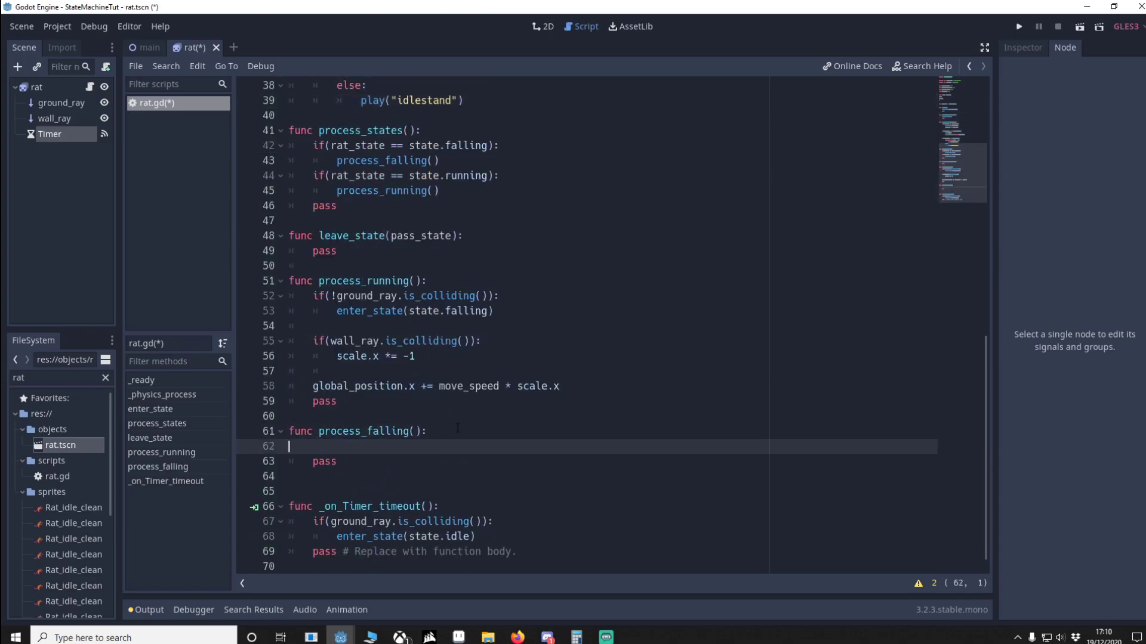
text(current_fall_speed = lerp(current_fall_speed,max_fall_speed,0.04) 	global_position.x += move_speed_fall * scale.x 	global_position.y += current_fall_speed 	 	if(ground_ray.is_colliding()): 		print(ground_ray.get_collision_point()) 		global_position = ground_ray.get_collision_point() 		enter_state(state.running))
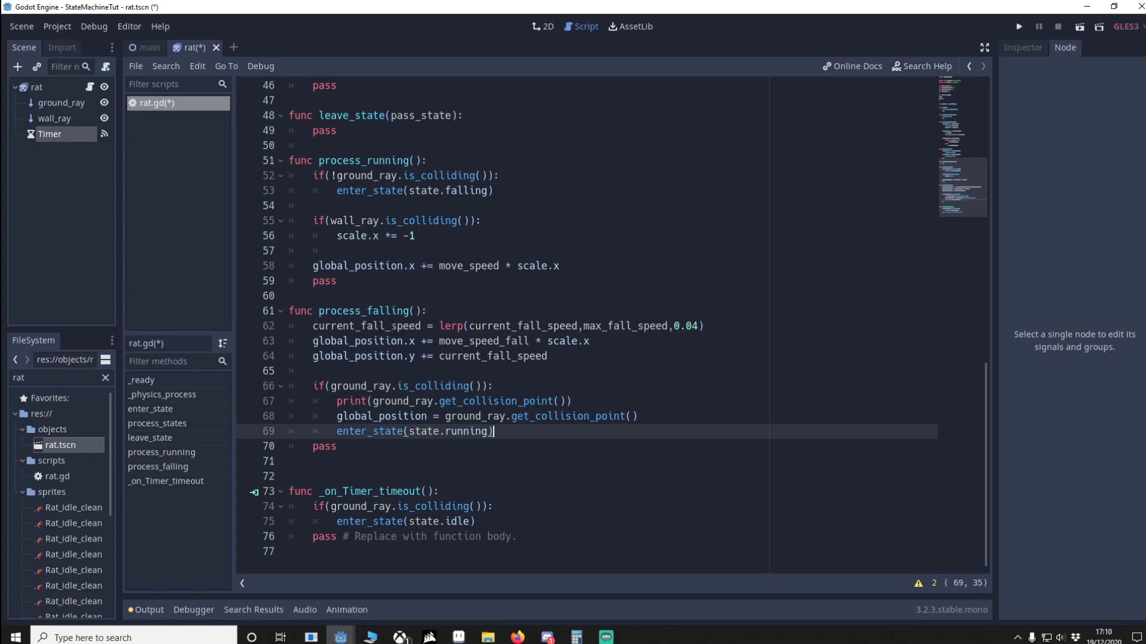
click(689, 326)
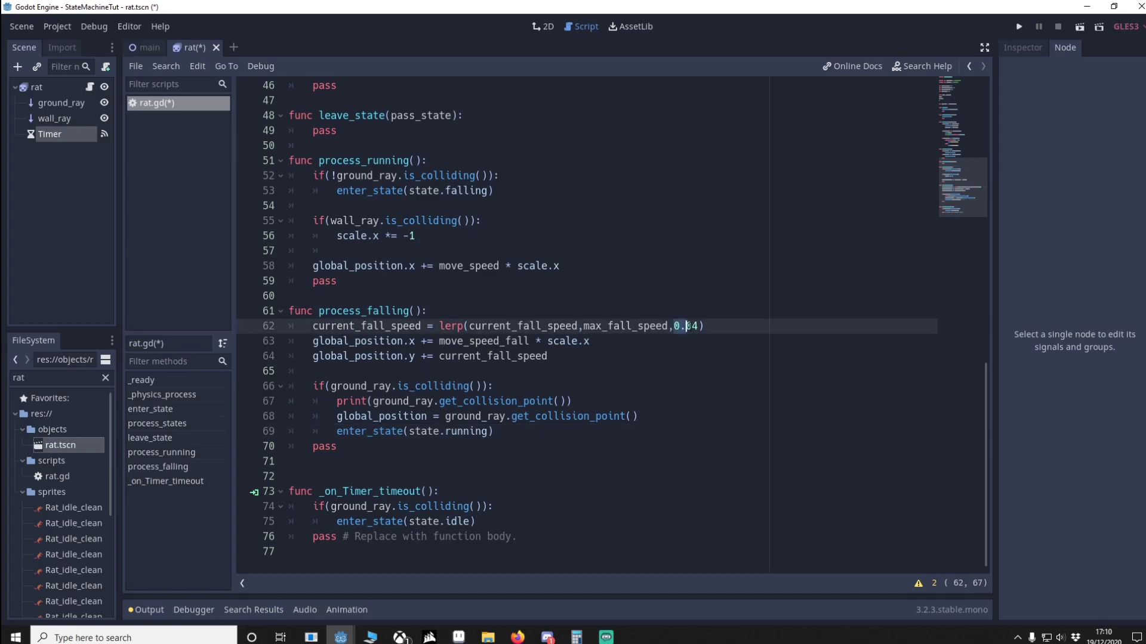
click(354, 341)
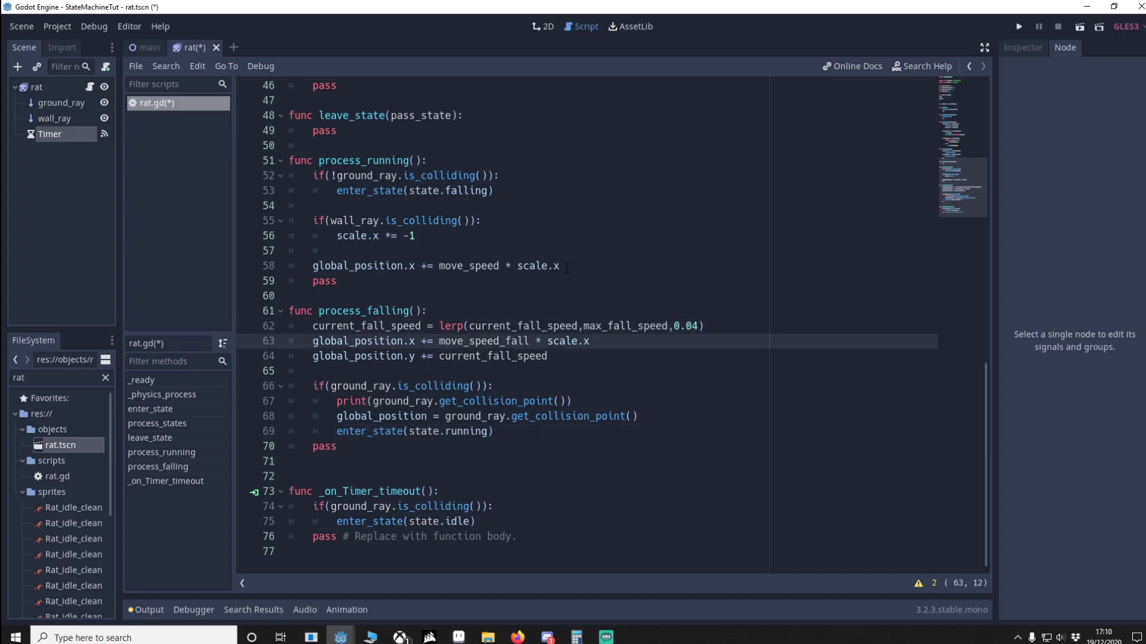
drag(566, 267, 312, 266)
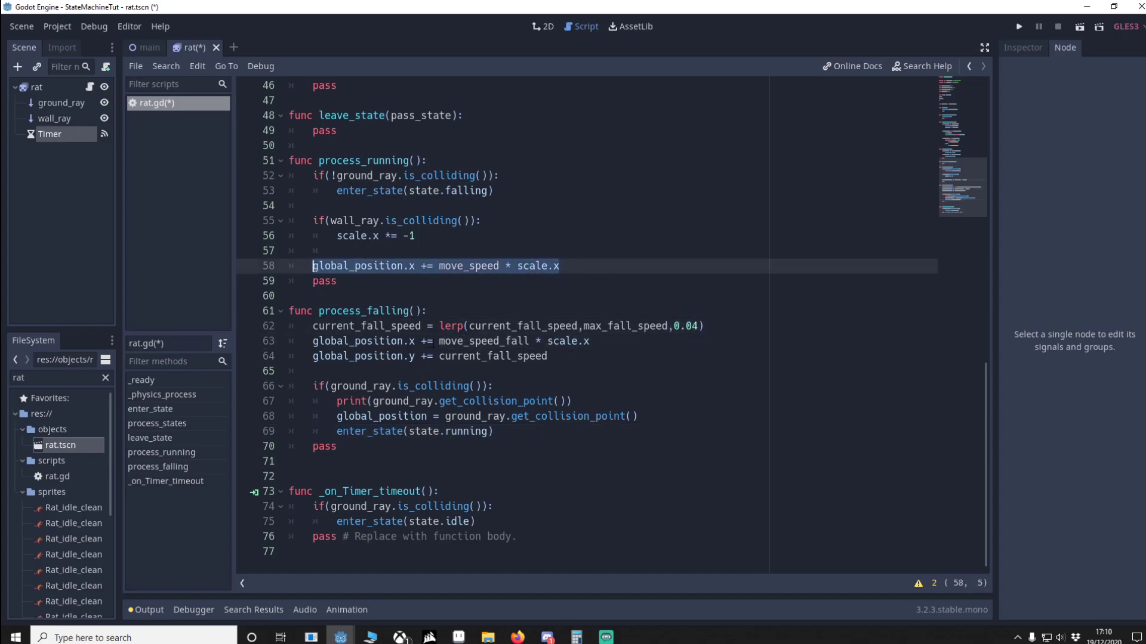
click(548, 340)
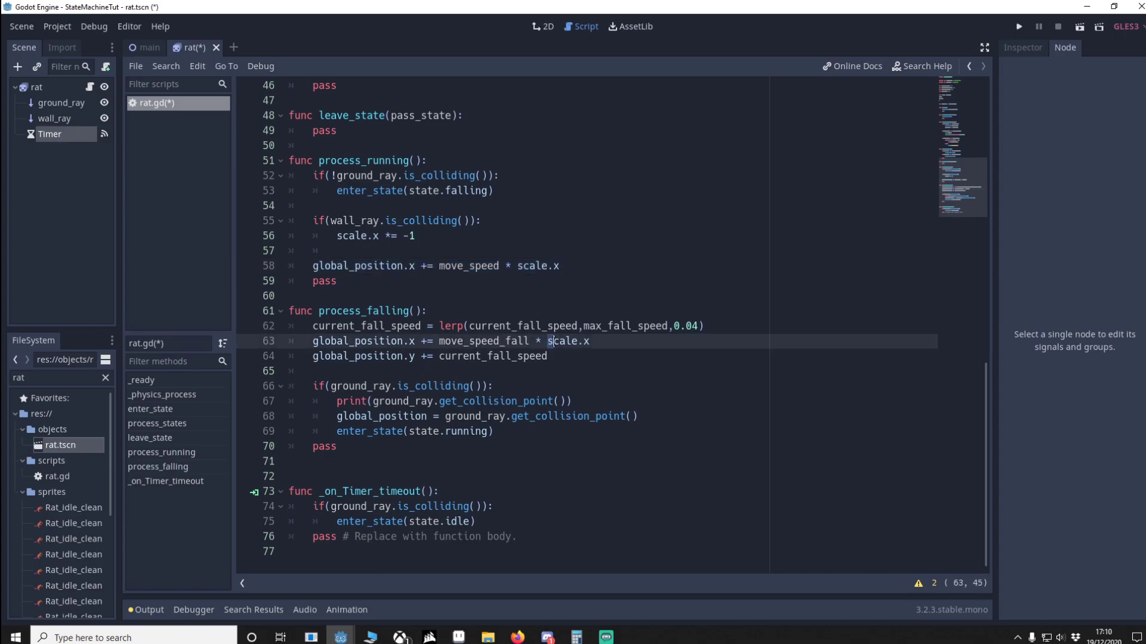
drag(548, 341, 598, 344)
drag(530, 342, 439, 340)
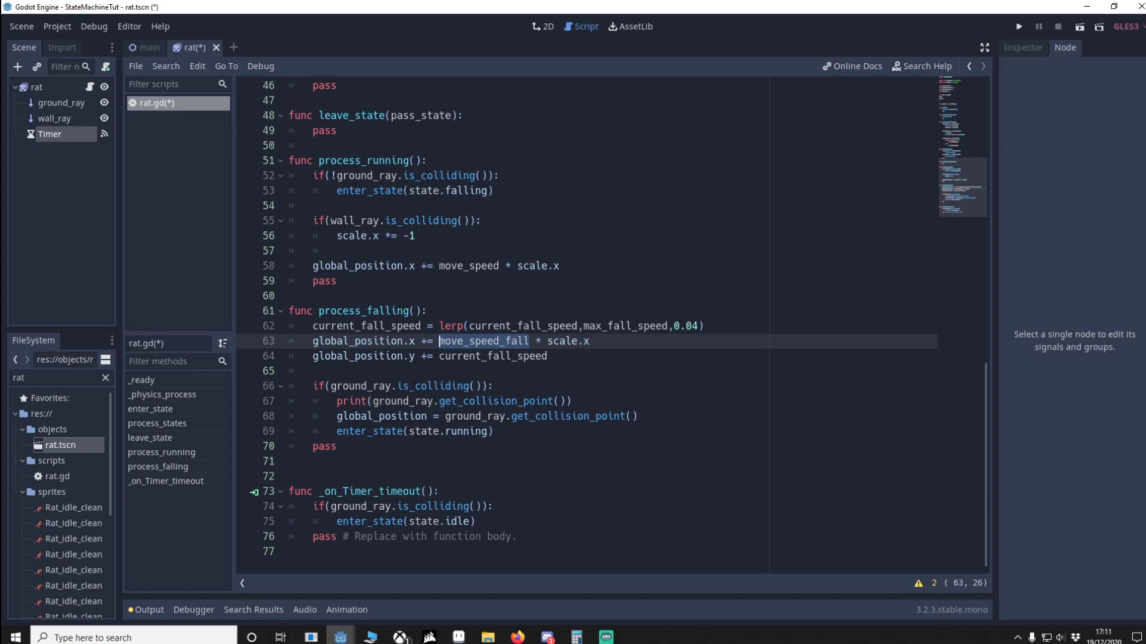
- Delete the print(ground_ray.get_collision_point()) debug line and select the rat root node
click(536, 401)
key(ctrl+shift+k)
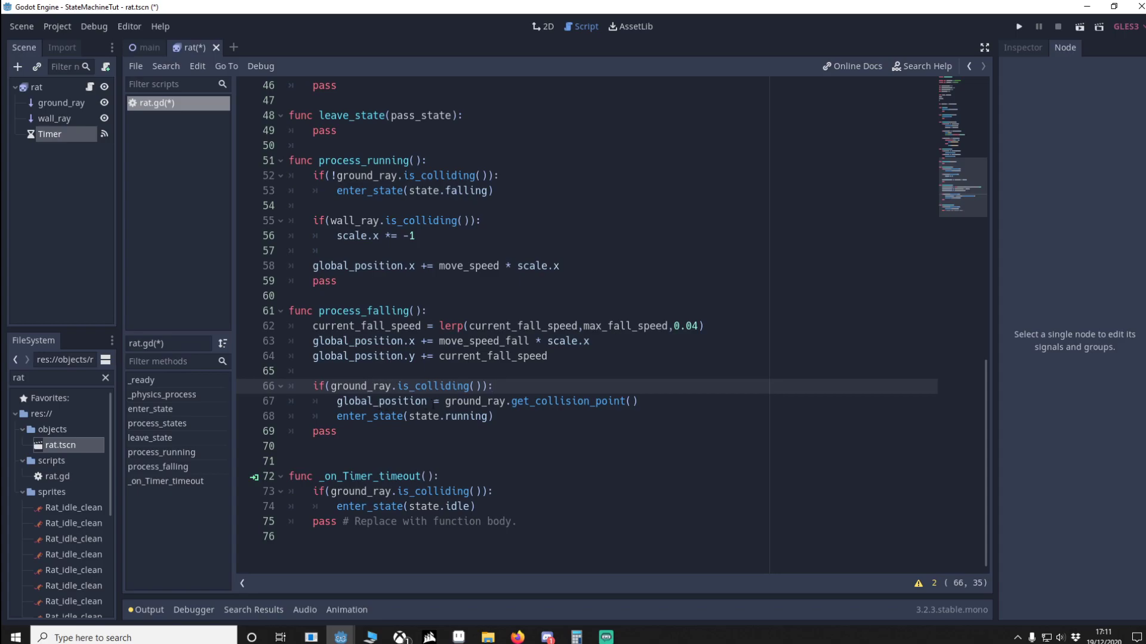
click(642, 403)
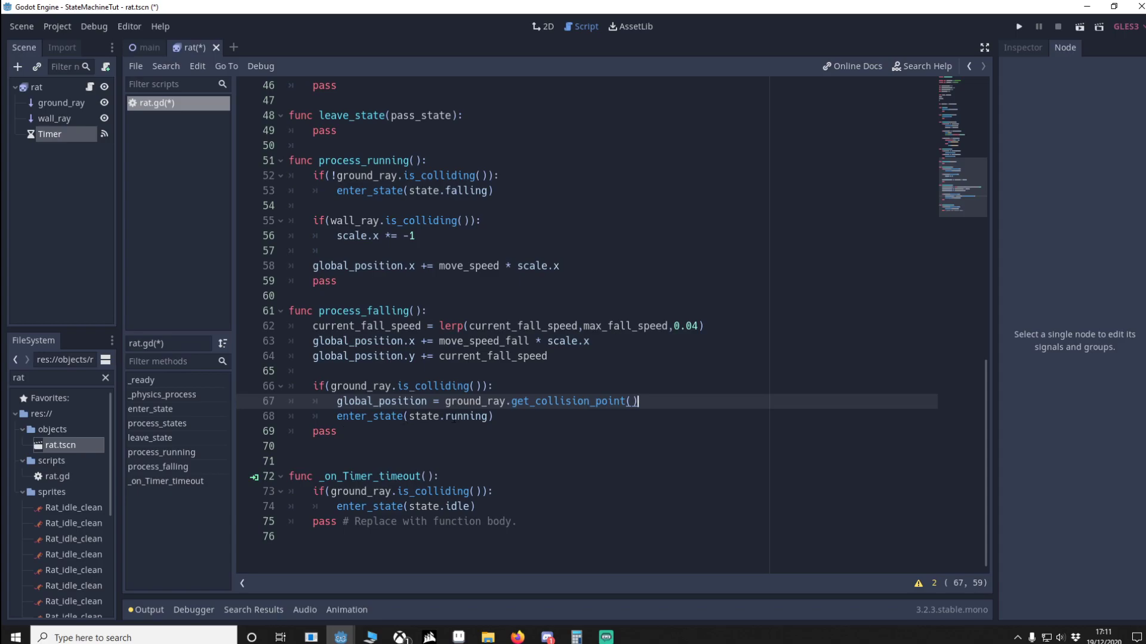
scroll(972, 413, up, 1)
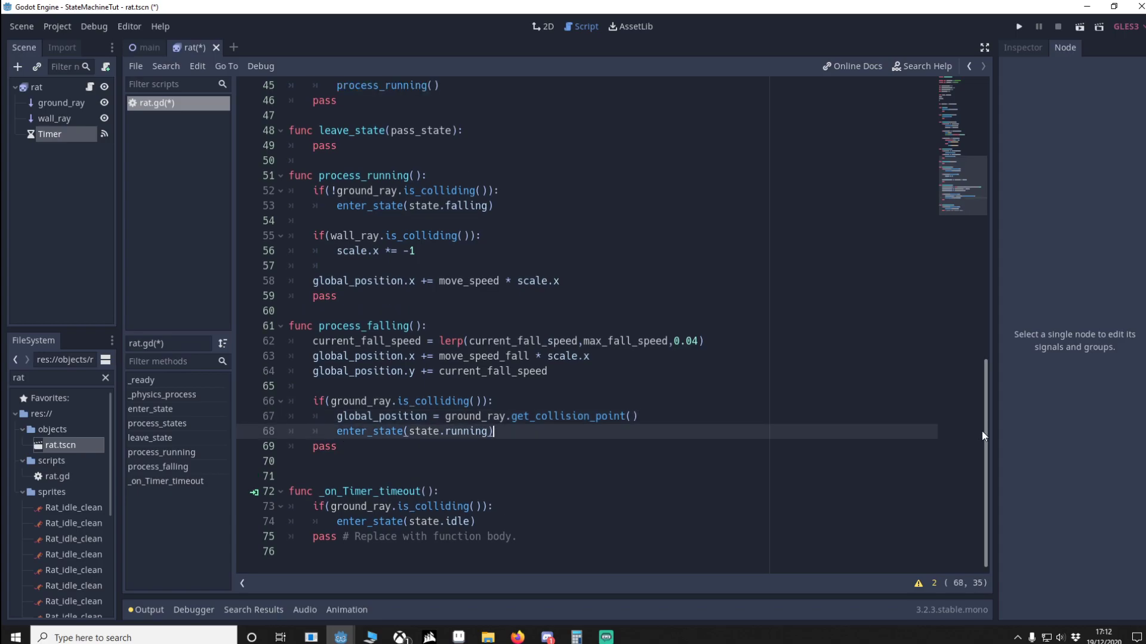
click(433, 522)
click(472, 521)
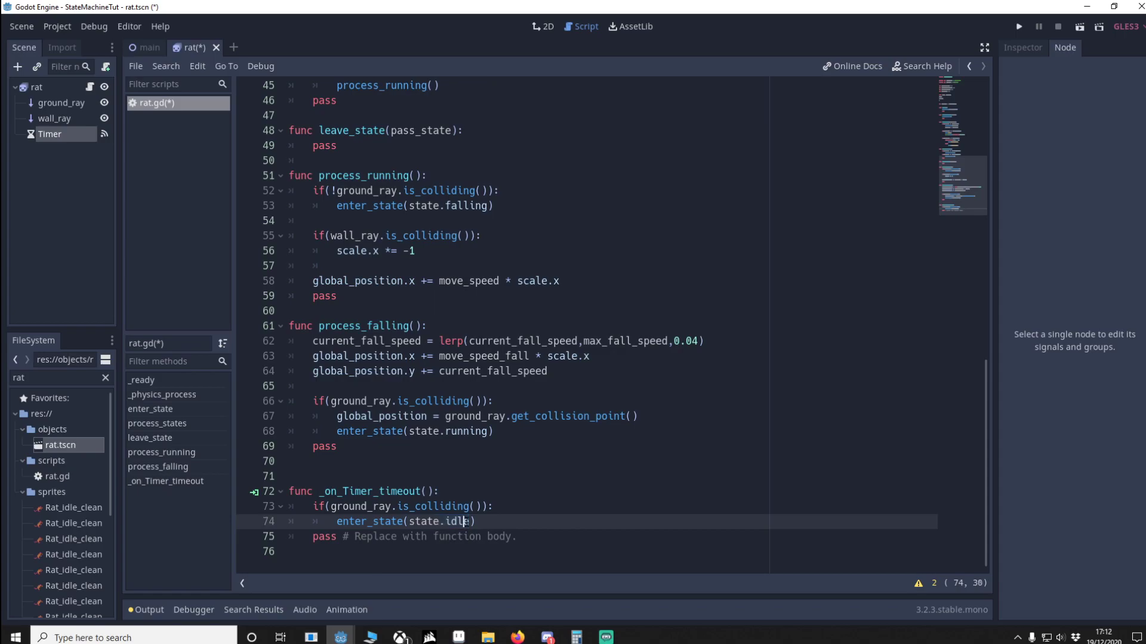
drag(471, 521, 413, 524)
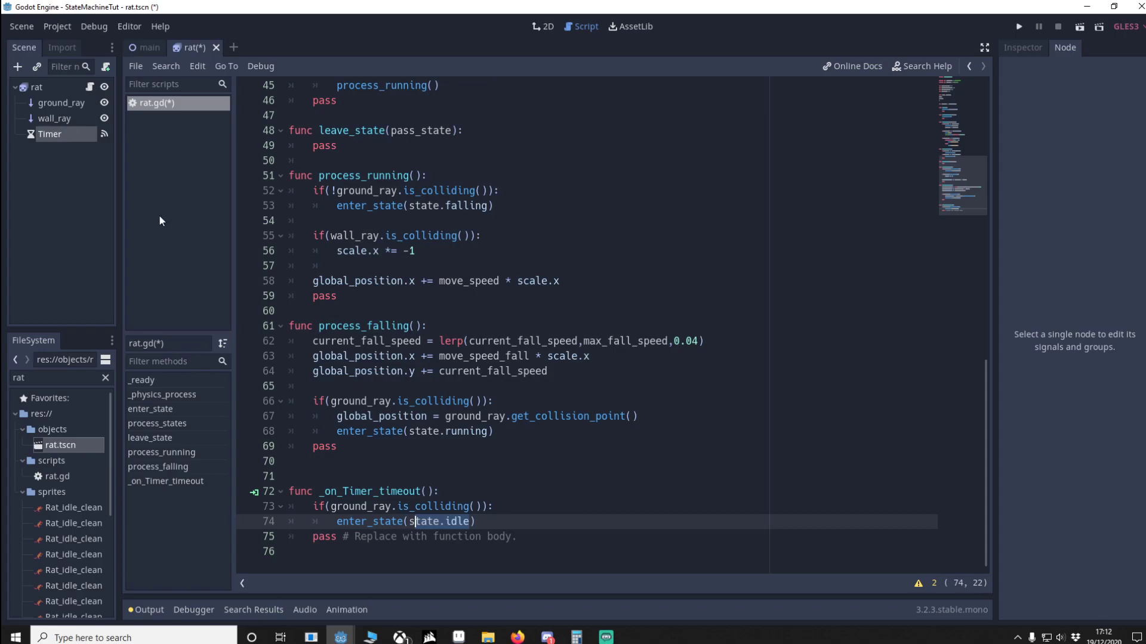
click(33, 87)
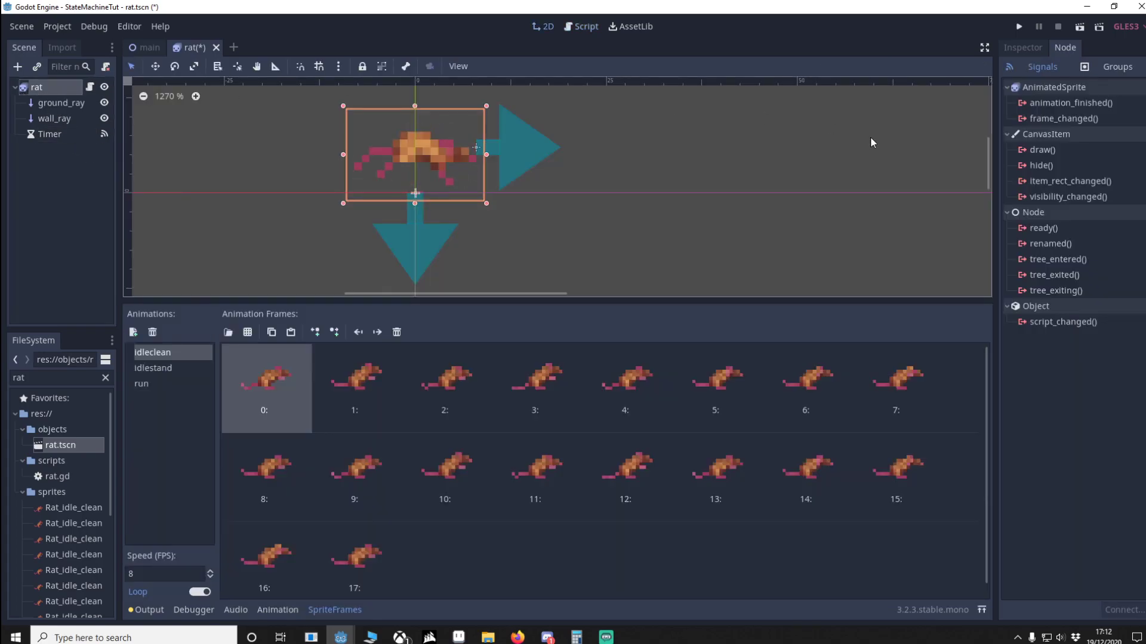
- Connect the animation_finished signal to a handler in the rat script
click(1043, 103)
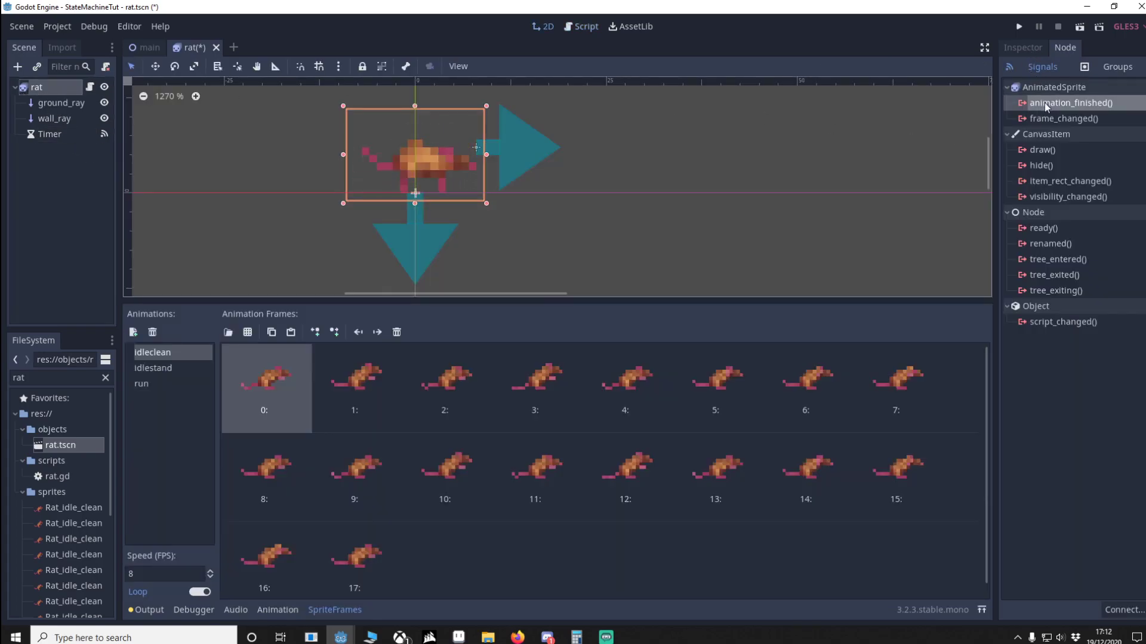
double_click(1085, 104)
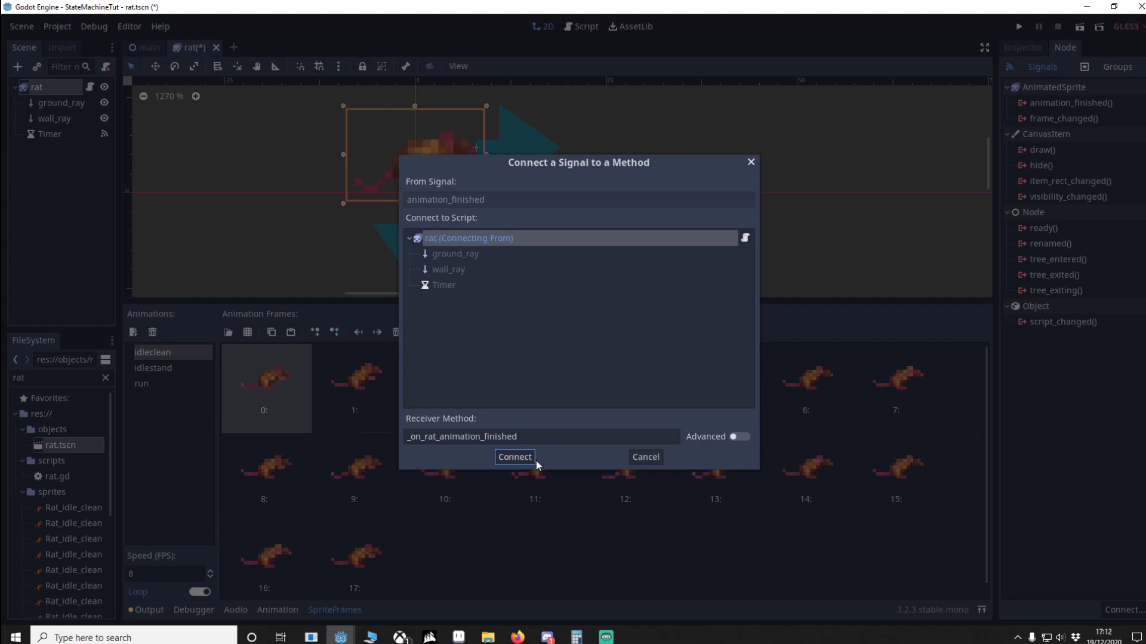
click(515, 456)
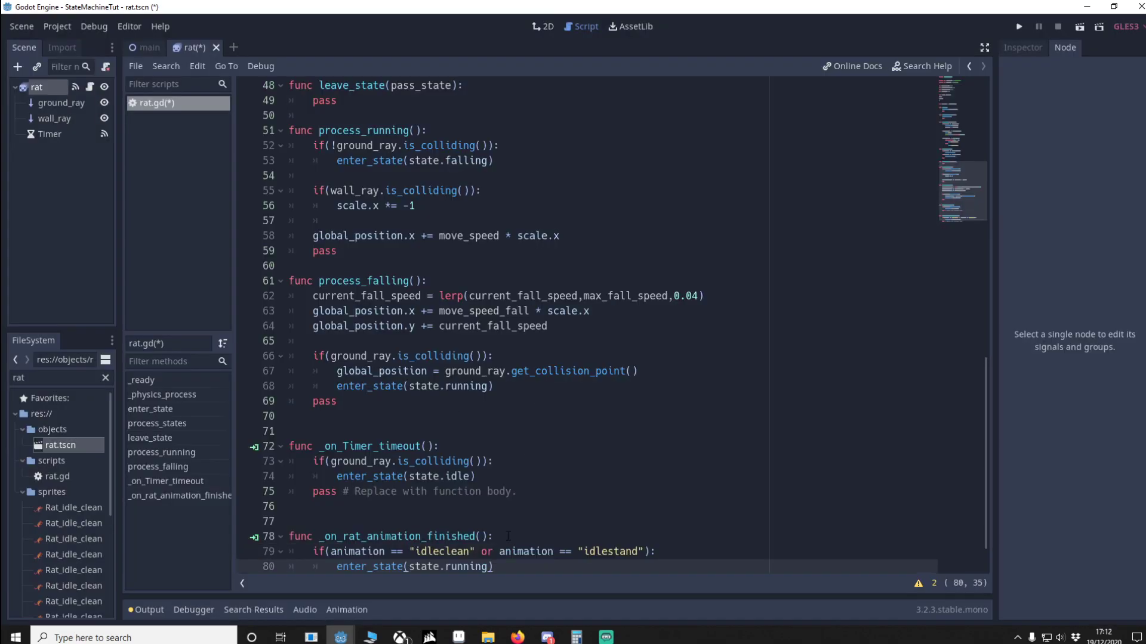
scroll(507, 537, down, 1)
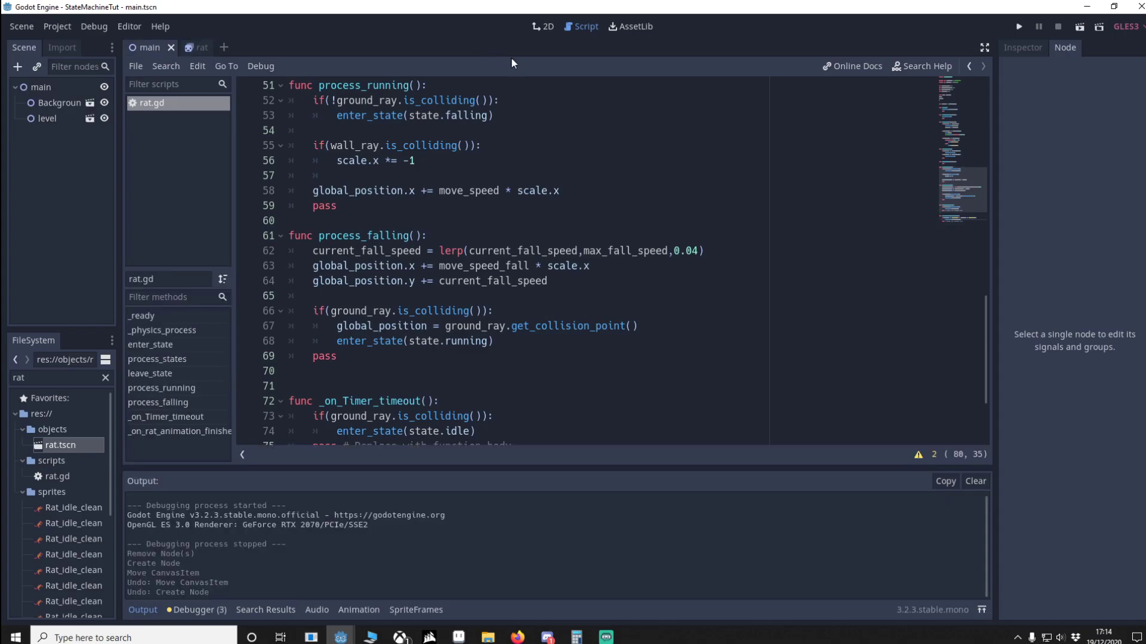
- Drop a rat.tscn instance above the left platform in 2D view and play the game
click(545, 28)
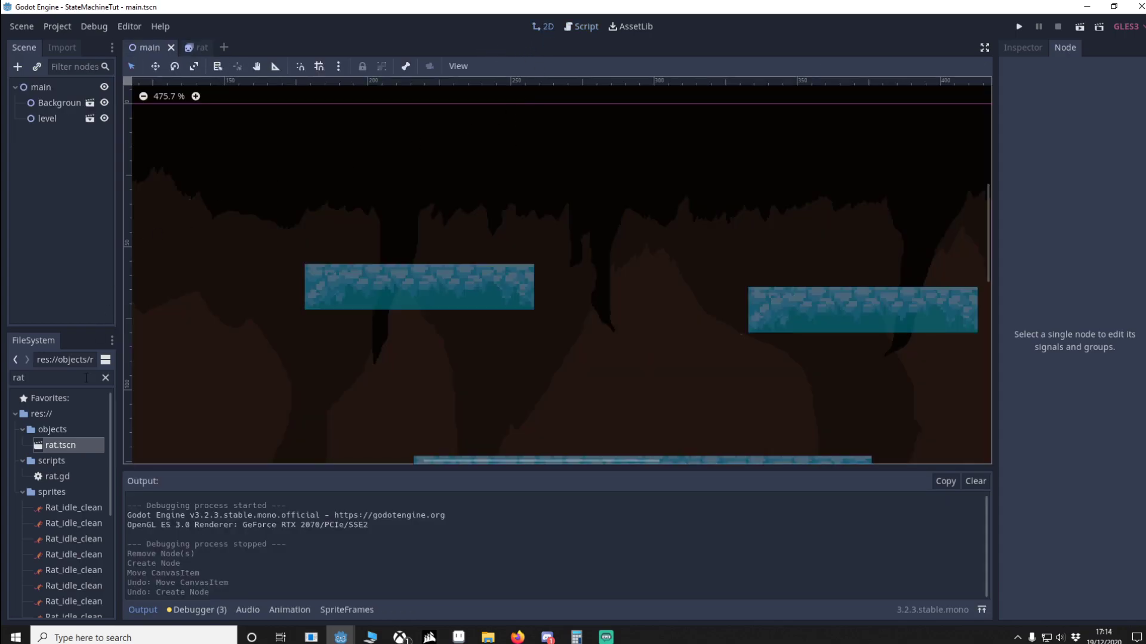
drag(47, 448, 422, 174)
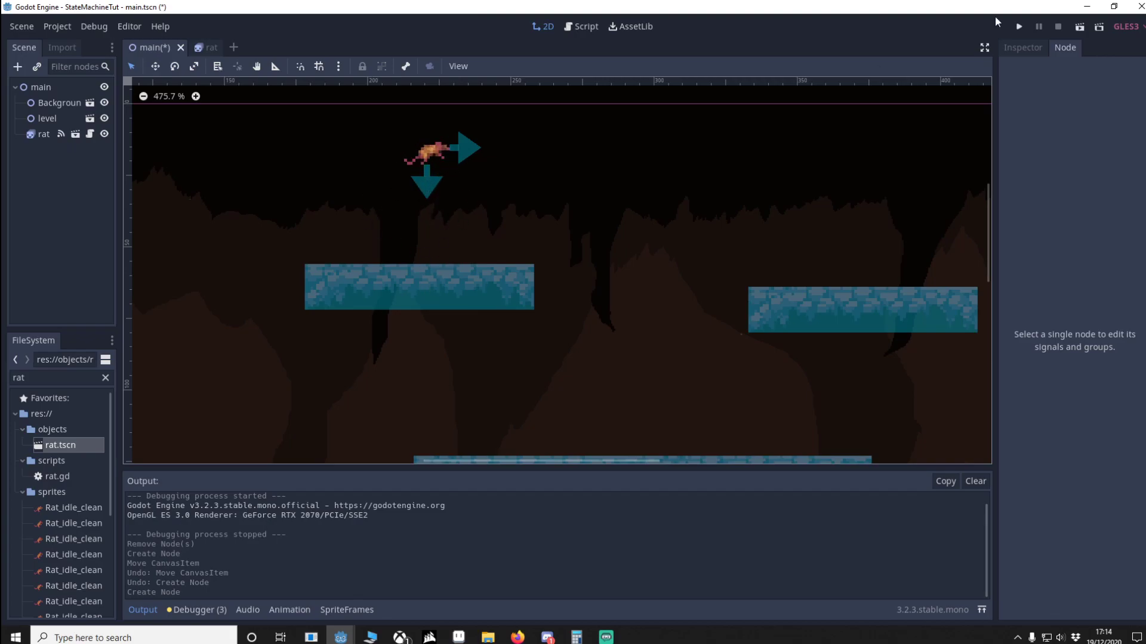
click(1019, 26)
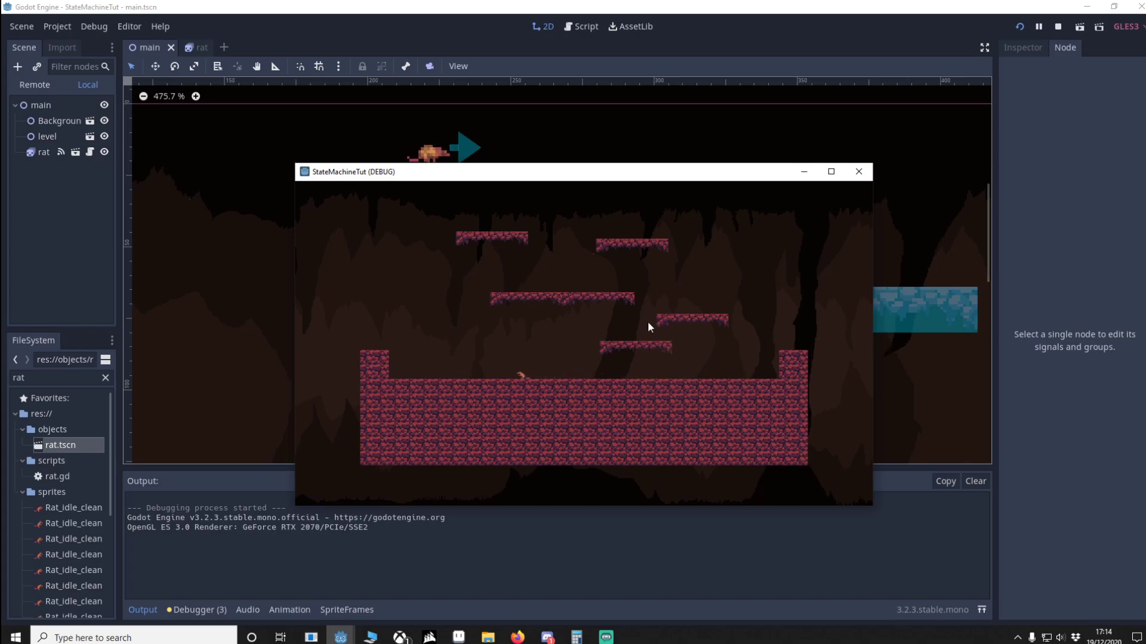
- Duplicate the rat with Ctrl+D and spread copies across the left and right platforms
click(859, 171)
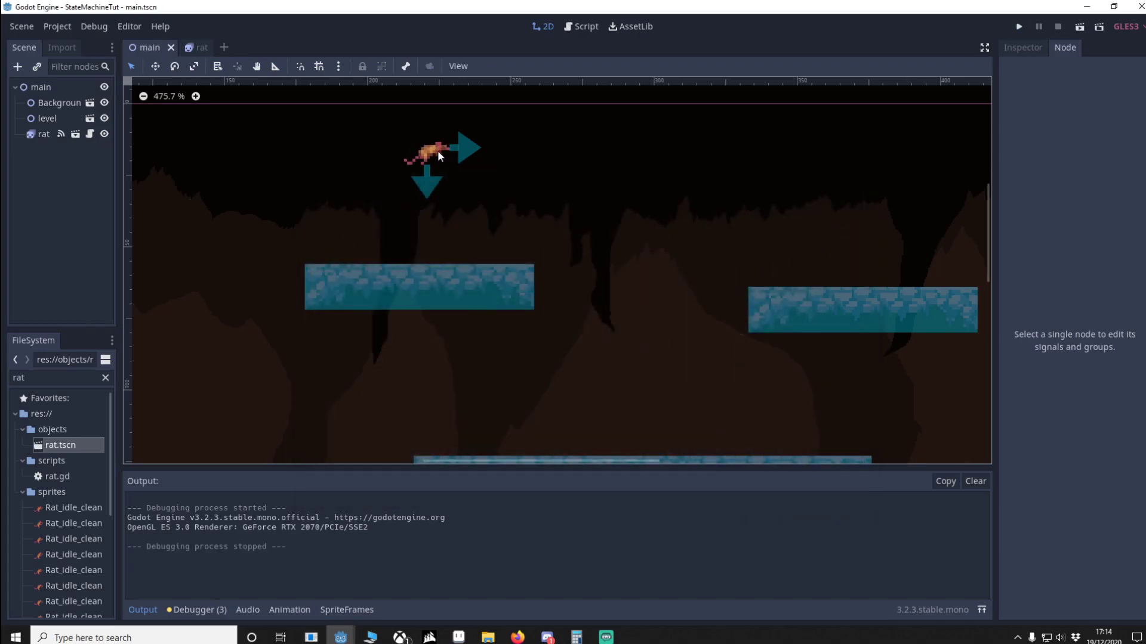
click(438, 150)
key(ctrl+d)
key(ctrl+d)
key(ctrl+d)
key(ctrl+d)
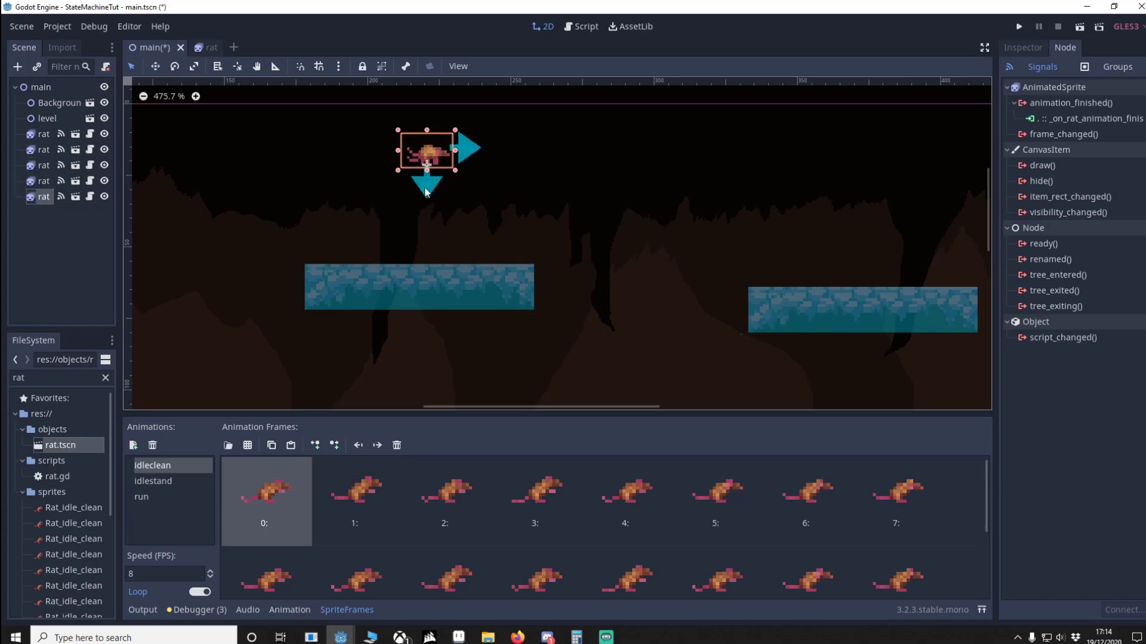
key(ctrl+d)
drag(439, 153, 366, 253)
drag(434, 154, 483, 243)
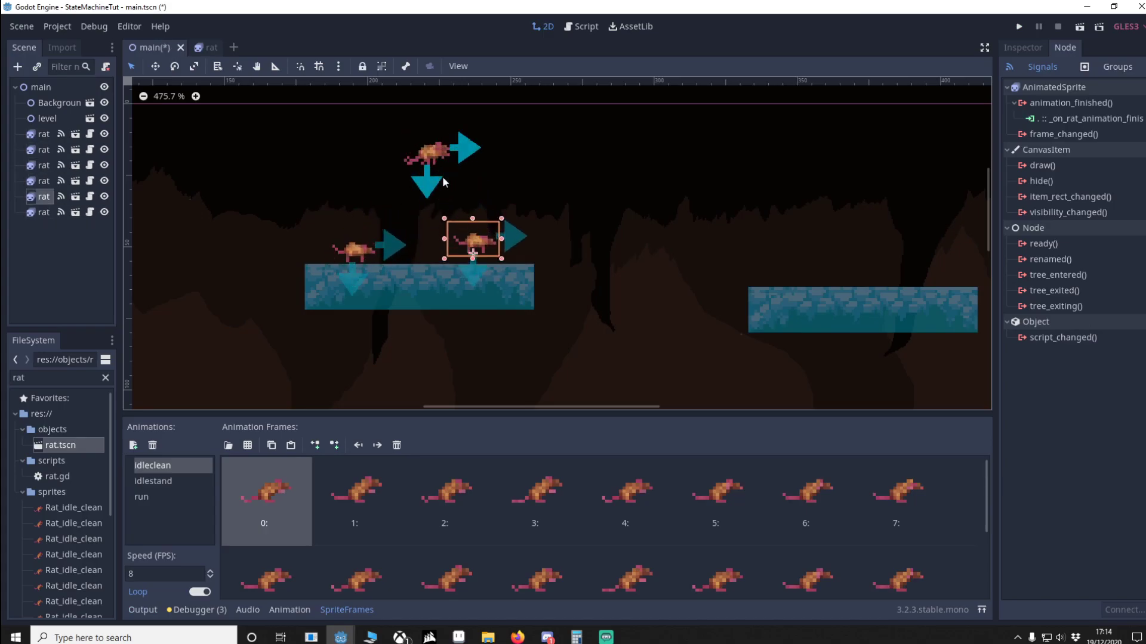
mouse_move(438, 154)
mouse_down()
mouse_move(849, 255)
mouse_move(721, 200)
mouse_move(922, 262)
mouse_up()
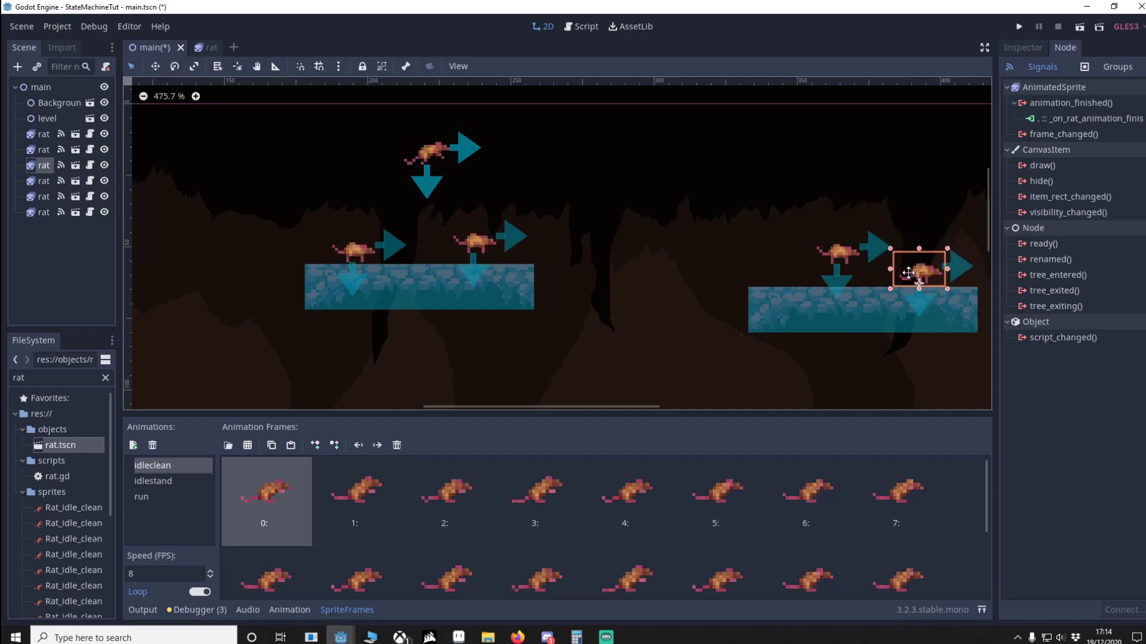
scroll(222, 120, down, 3)
mouse_move(378, 145)
mouse_down()
mouse_move(535, 346)
mouse_move(521, 343)
mouse_up()
- Save and test-run the game with all rats, then close it
click(1019, 26)
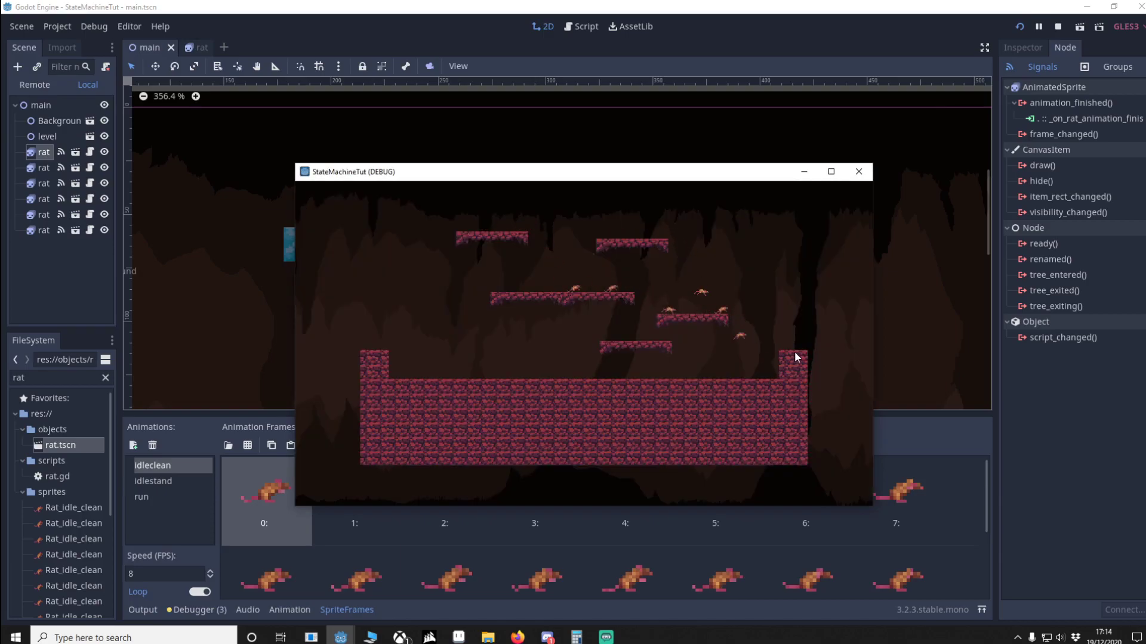
click(859, 172)
click(583, 26)
scroll(545, 304, up, 15)
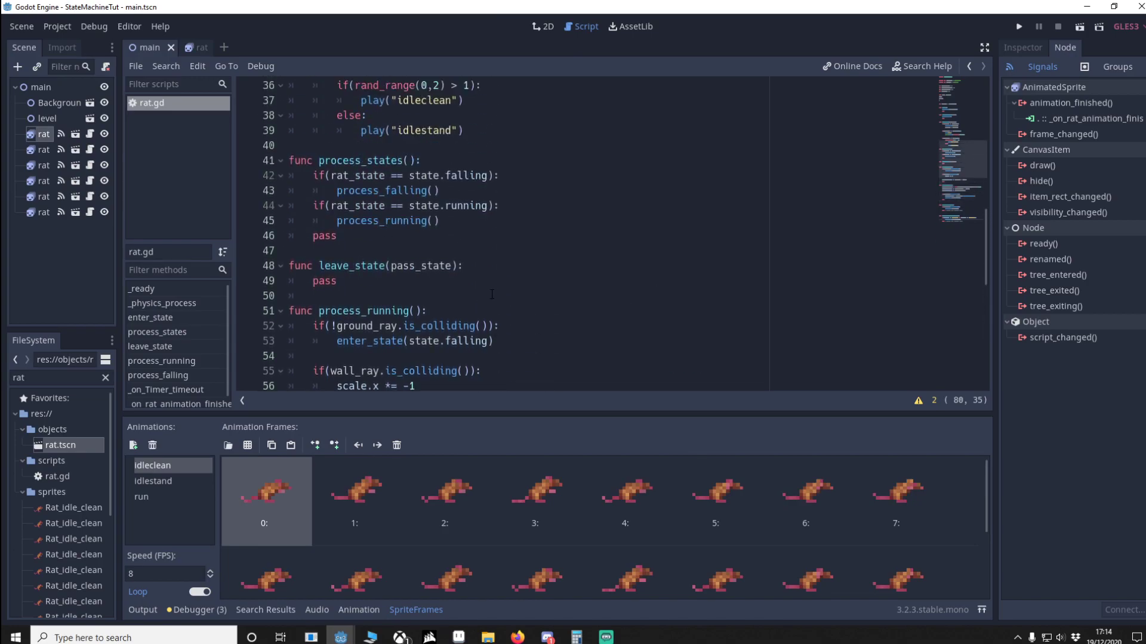
scroll(358, 284, down, 2)
- Add randomize() at the start of _ready, before the rand_range scale.x flip
click(359, 283)
key(Return)
text(scale.x = -1)
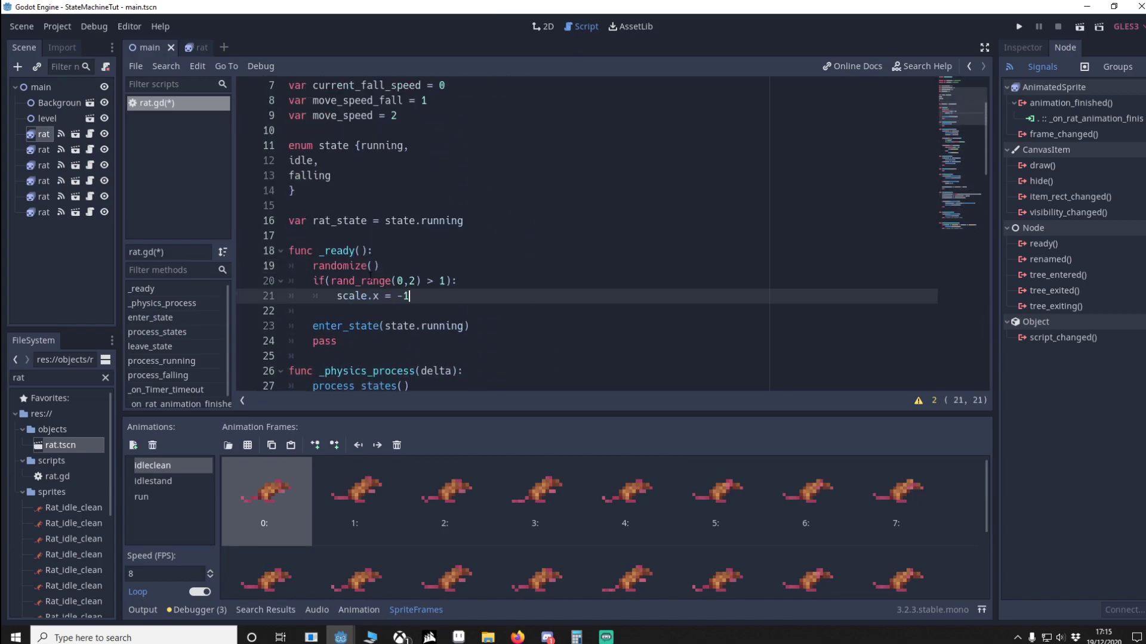
double_click(358, 266)
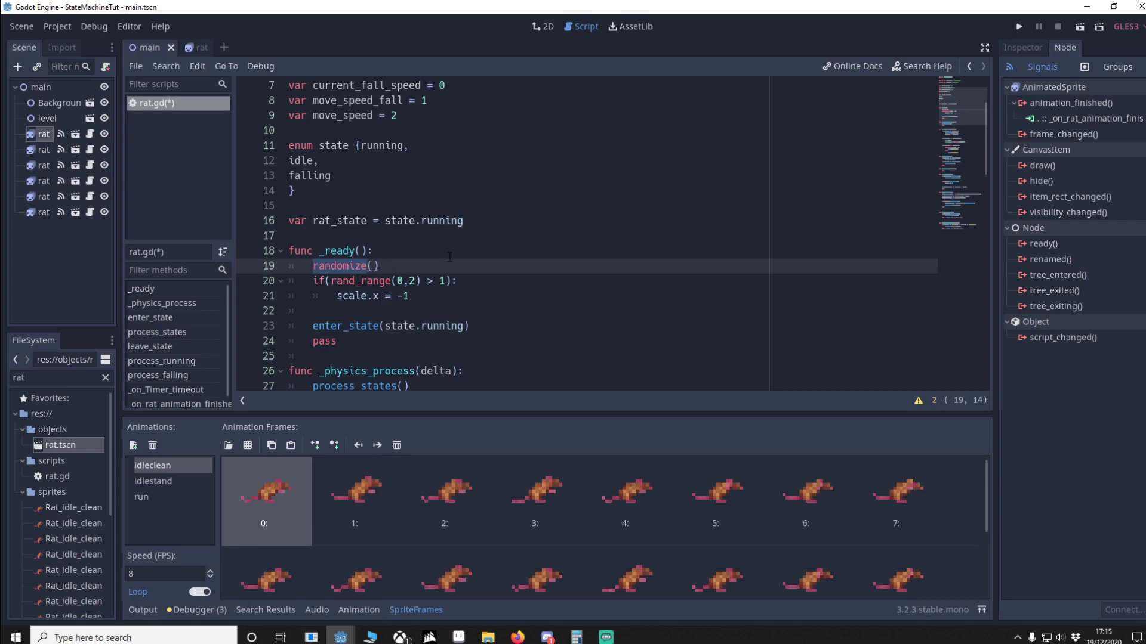
scroll(409, 281, down, 1)
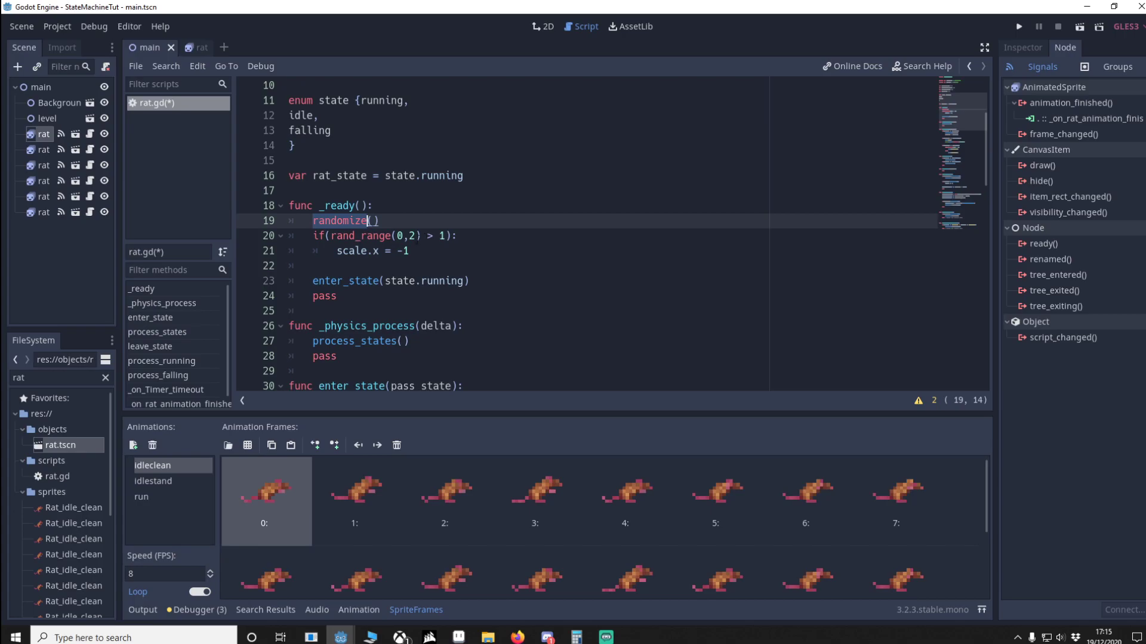
- Run the game, close it, and relaunch with F5 to watch rats in random directions
click(1019, 28)
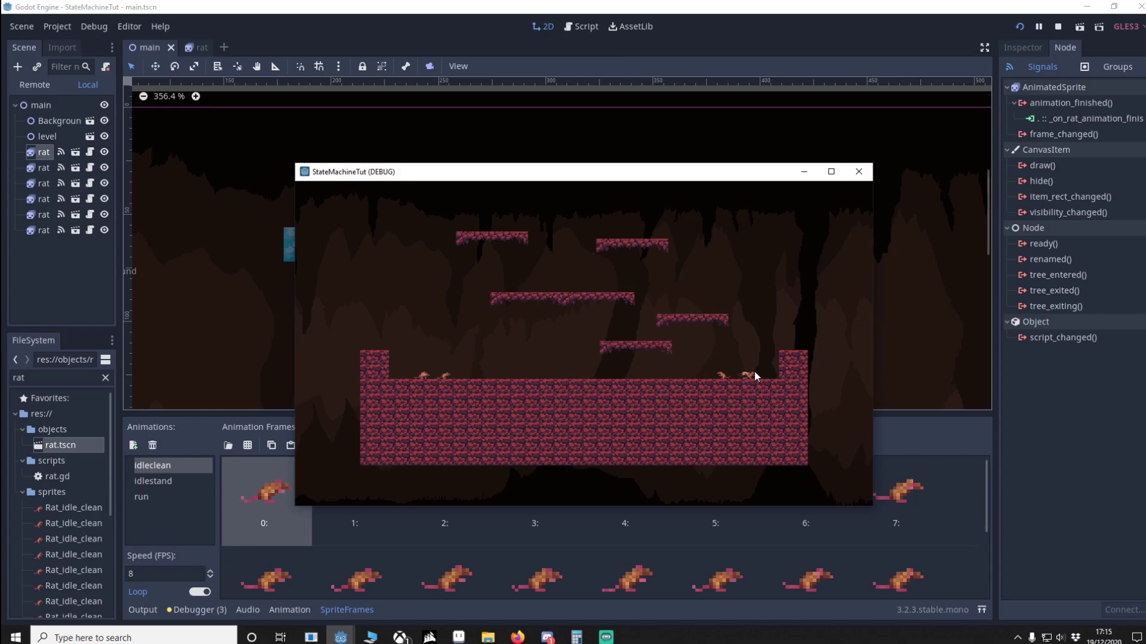
click(1058, 27)
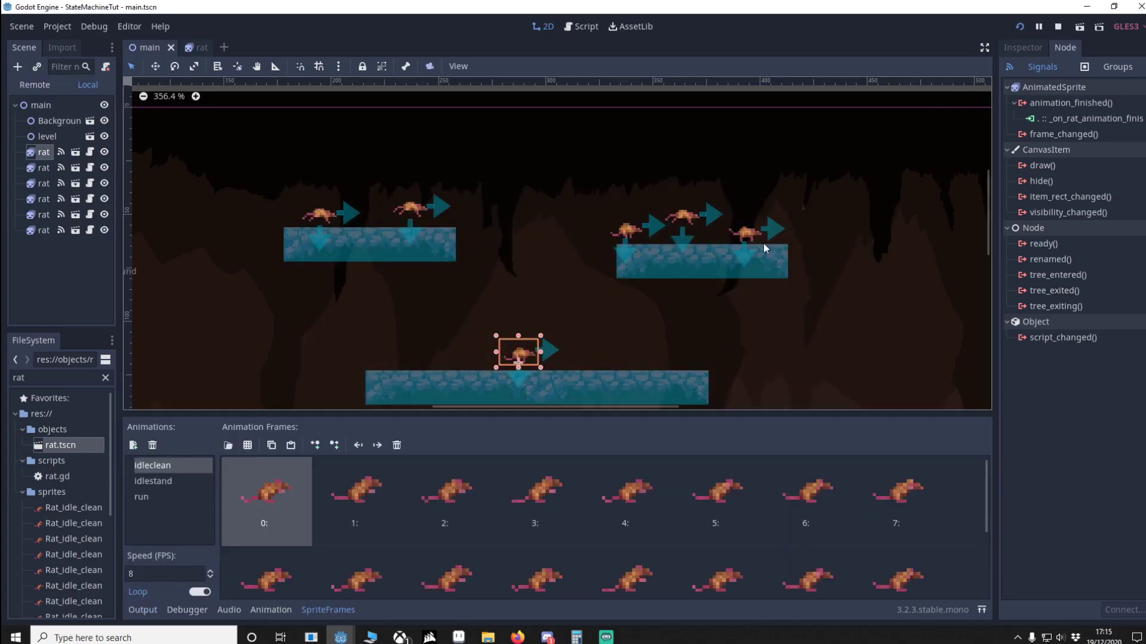
key(F5)
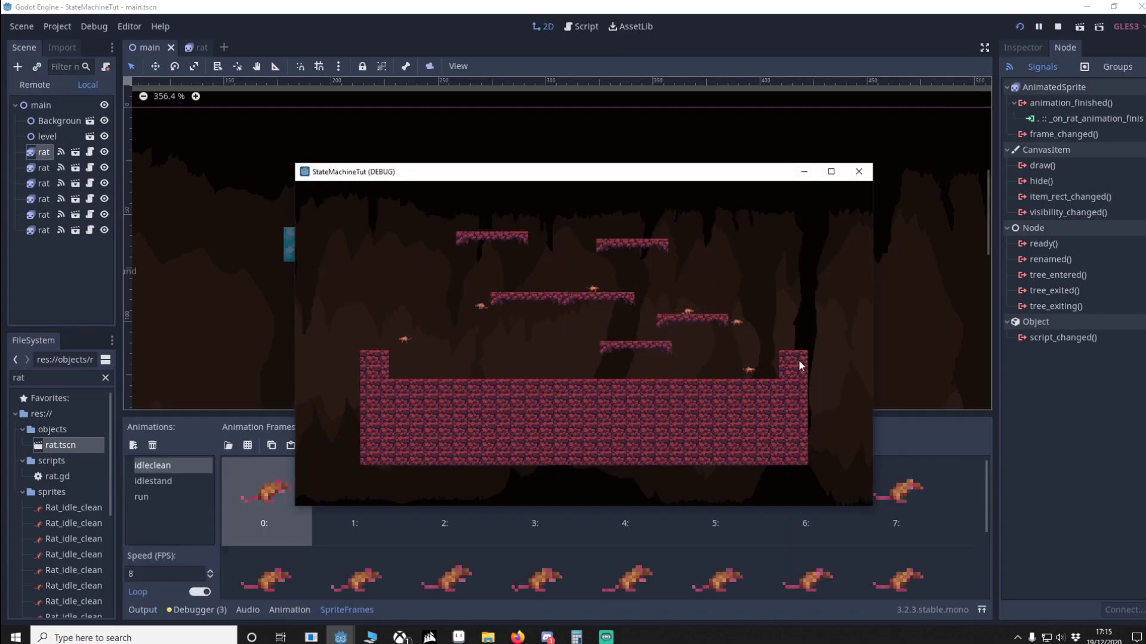